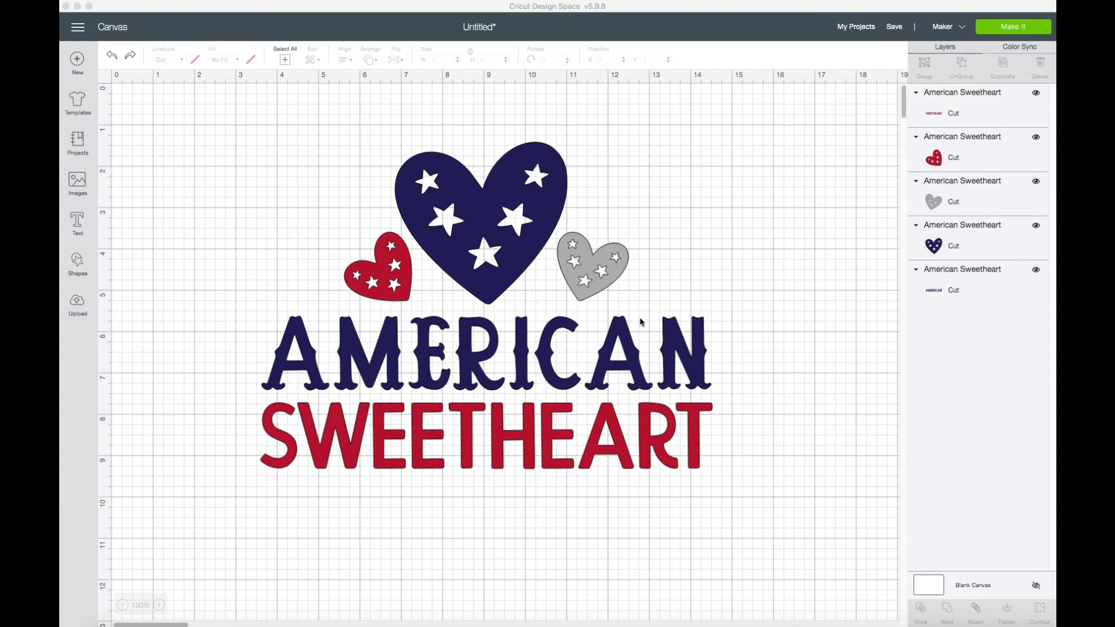
# Step: Preview how the design is laid out on the grey, navy and red cutting mats, and return to the canvas
pyautogui.click(1037, 38)
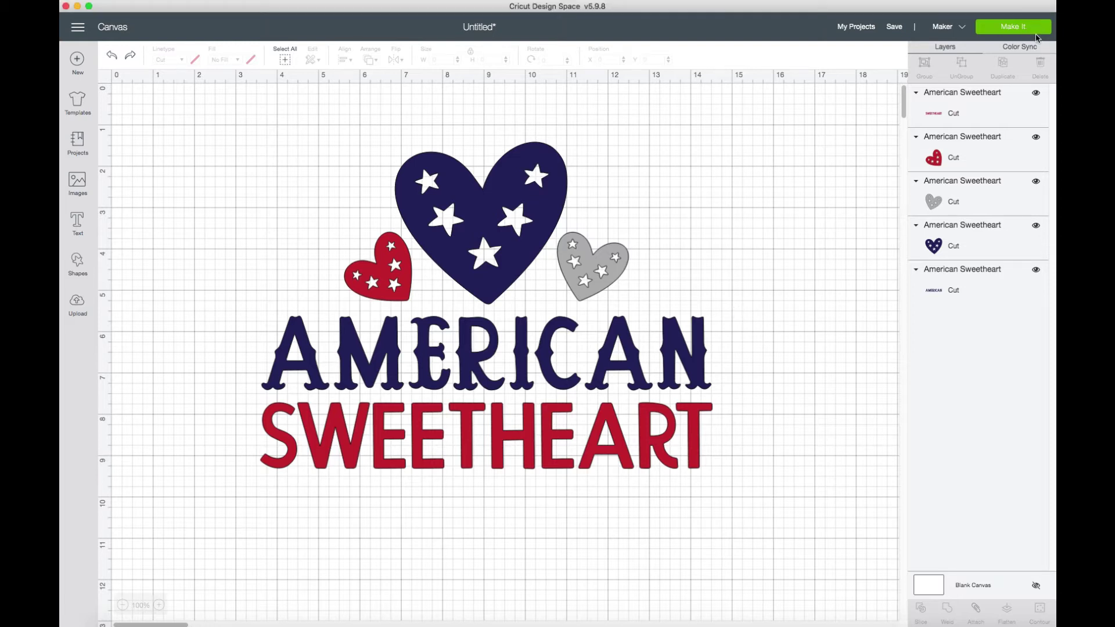
pyautogui.click(1012, 33)
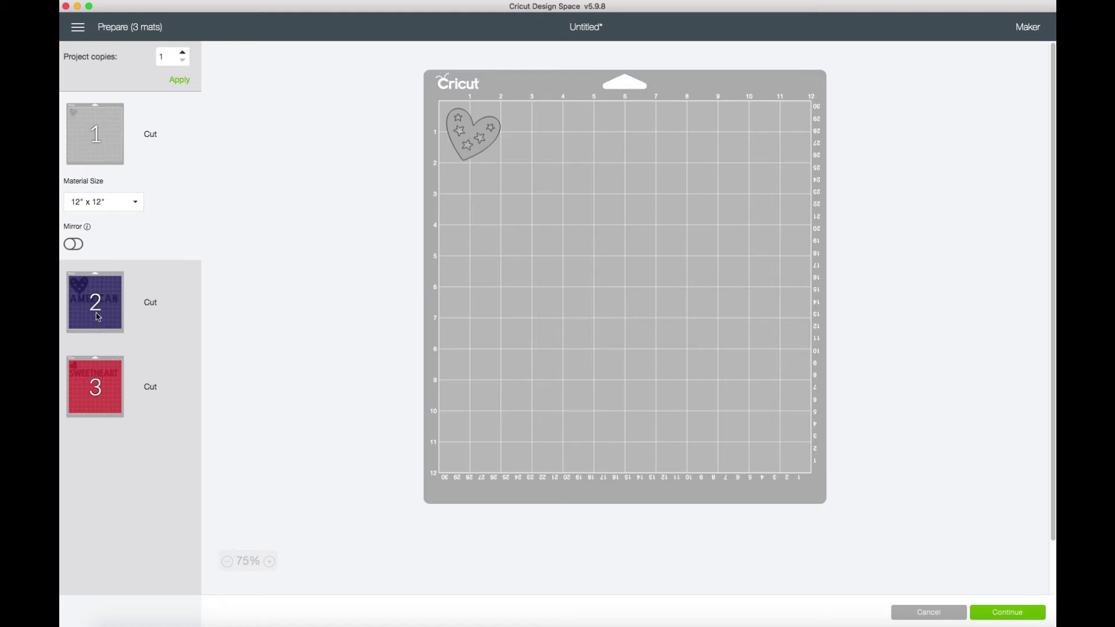
pyautogui.click(98, 318)
pyautogui.click(94, 385)
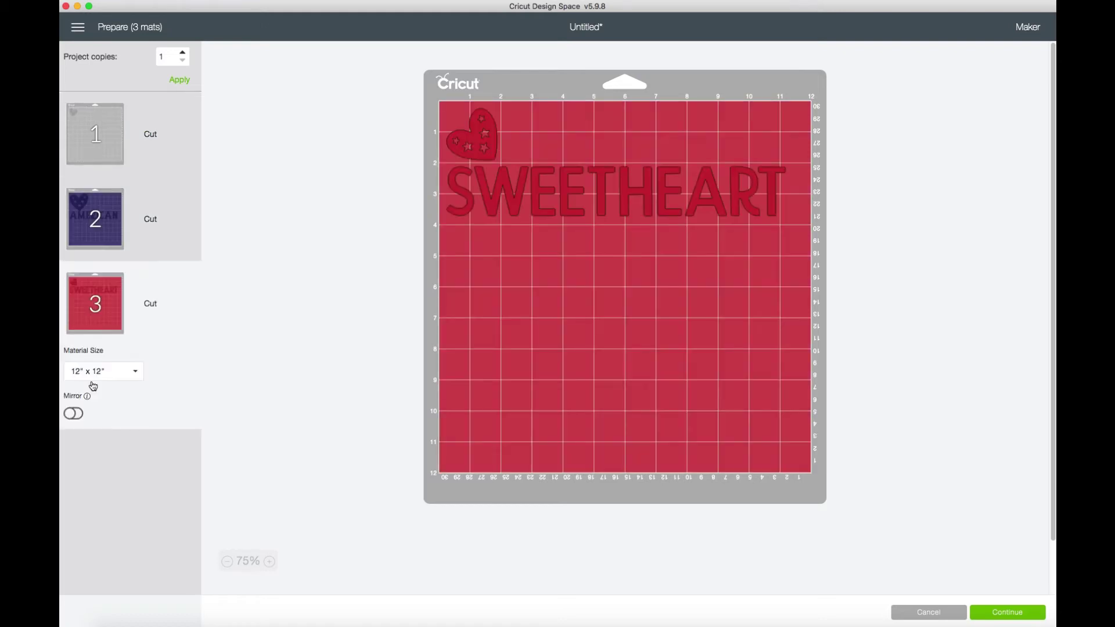
pyautogui.click(102, 129)
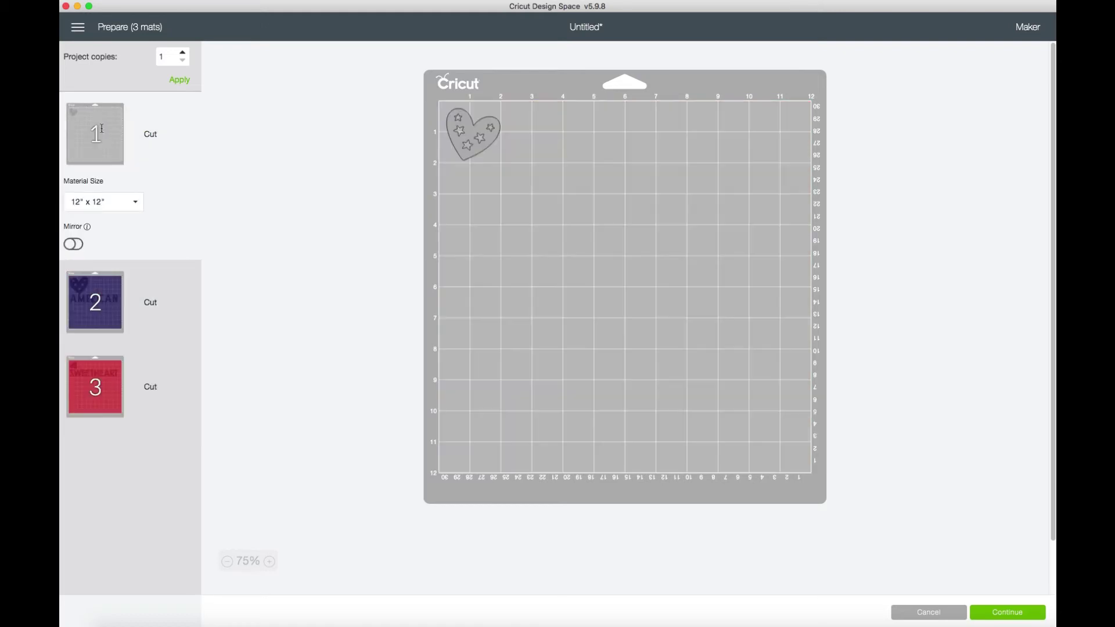
pyautogui.click(946, 613)
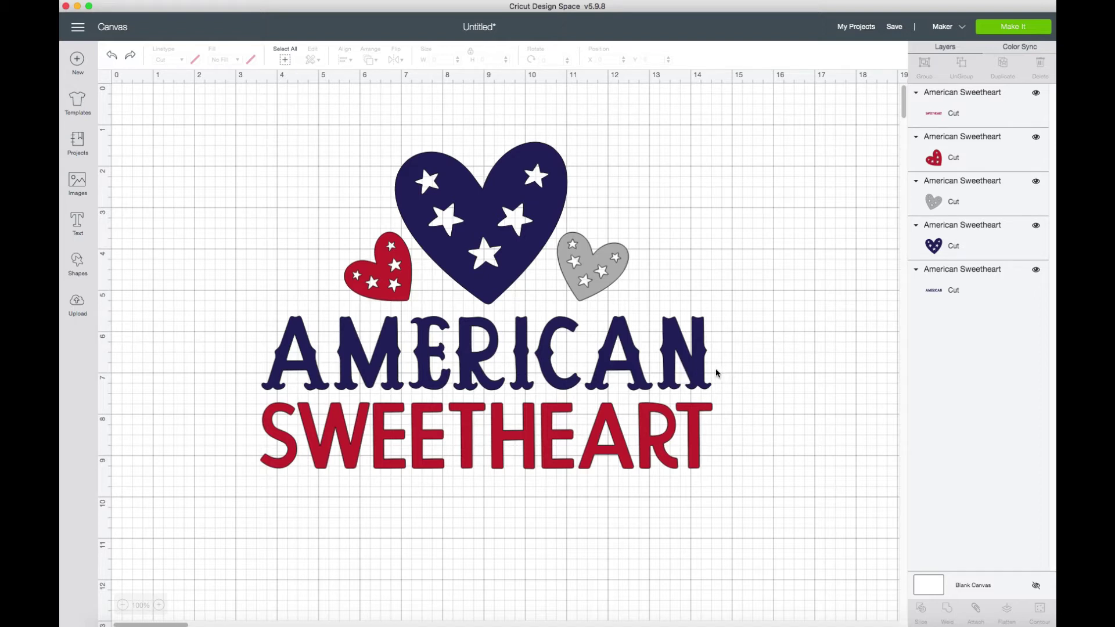
# Step: Select the entire American Sweetheart design and duplicate it
pyautogui.click(511, 292)
pyautogui.moveTo(251, 91); pyautogui.dragTo(761, 550)
pyautogui.rightClick(608, 250)
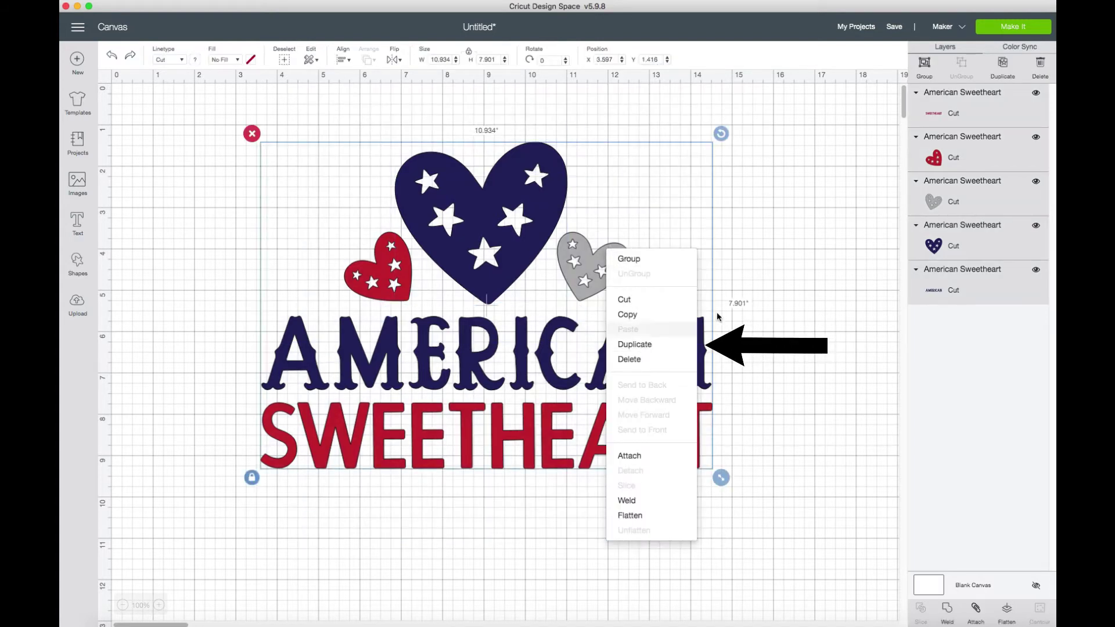
pyautogui.click(1009, 69)
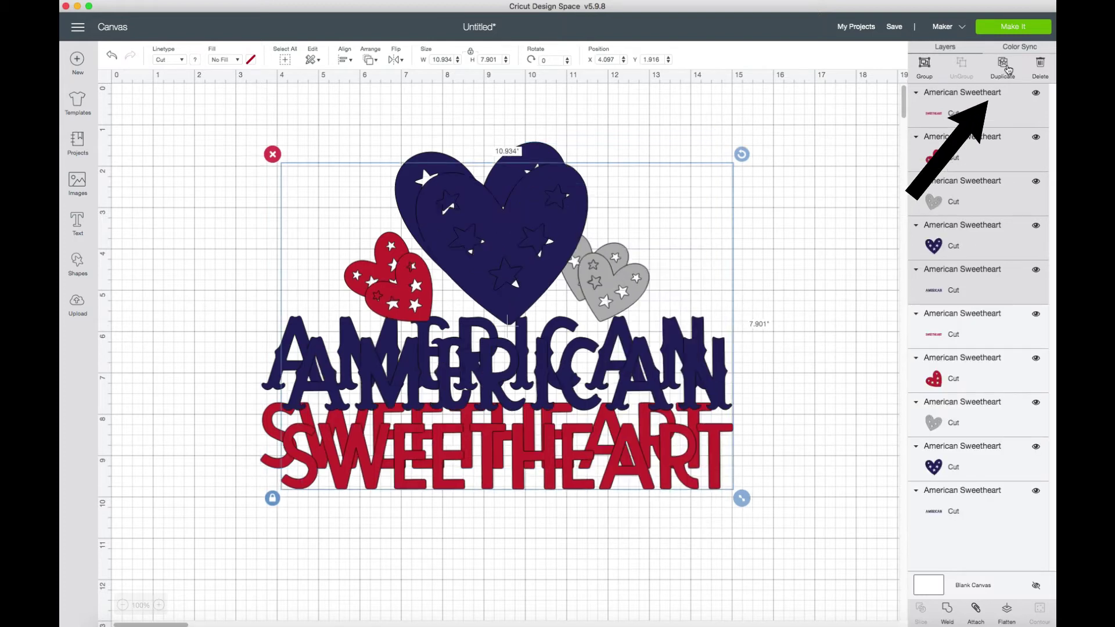
# Step: Move the duplicated design below the original, to about X 4.17 and Y 12.85 inches
pyautogui.moveTo(617, 288); pyautogui.dragTo(616, 618)
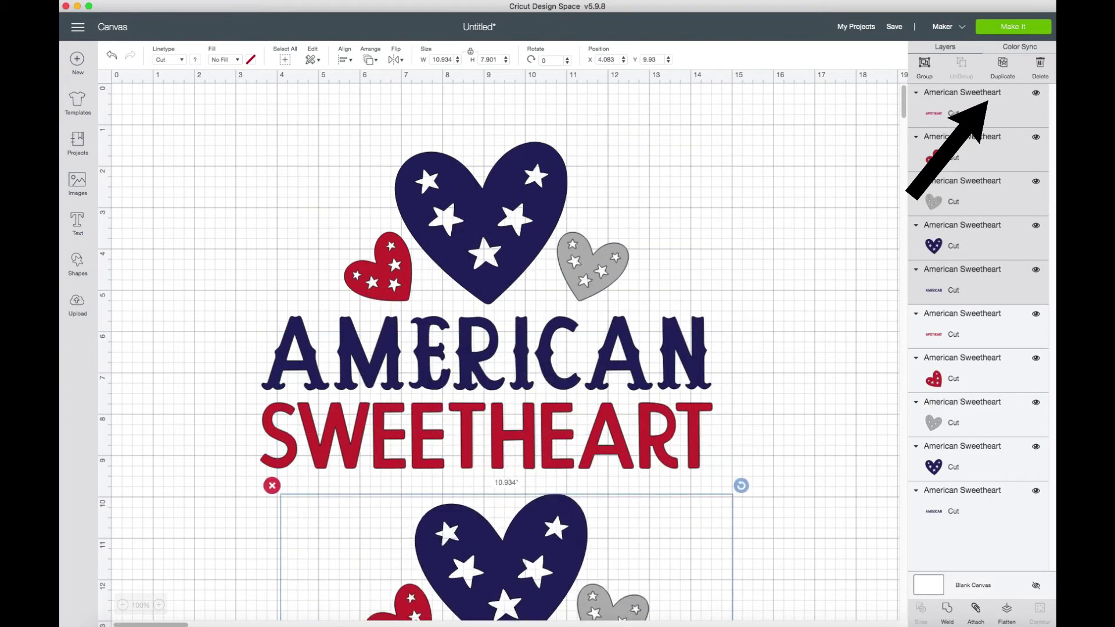
pyautogui.scroll(-5, 716, 269)
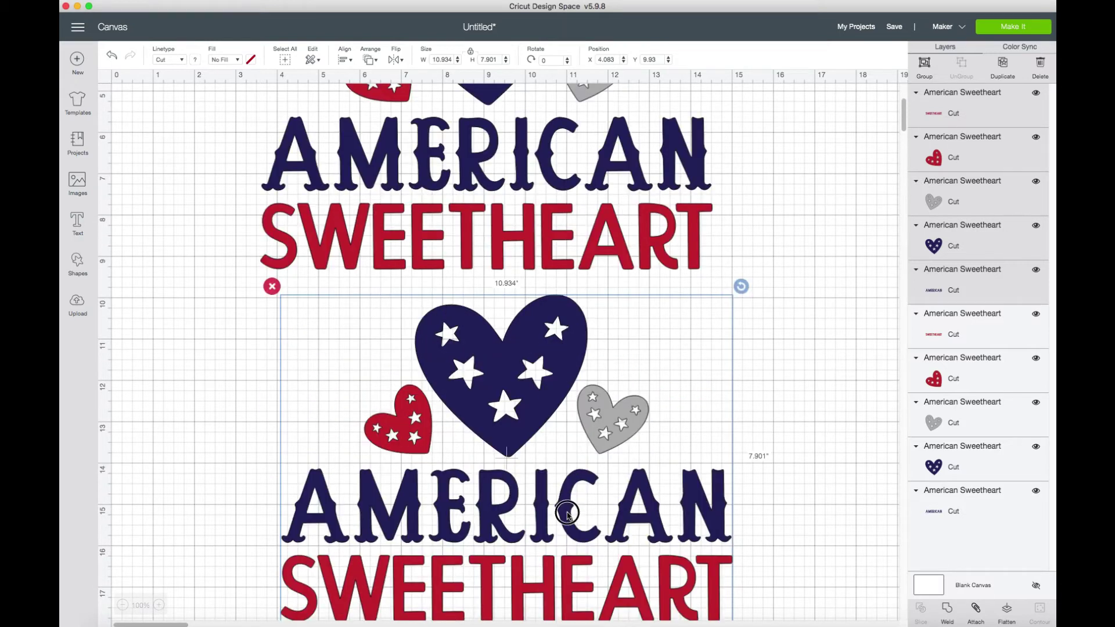
pyautogui.moveTo(568, 510); pyautogui.dragTo(568, 613)
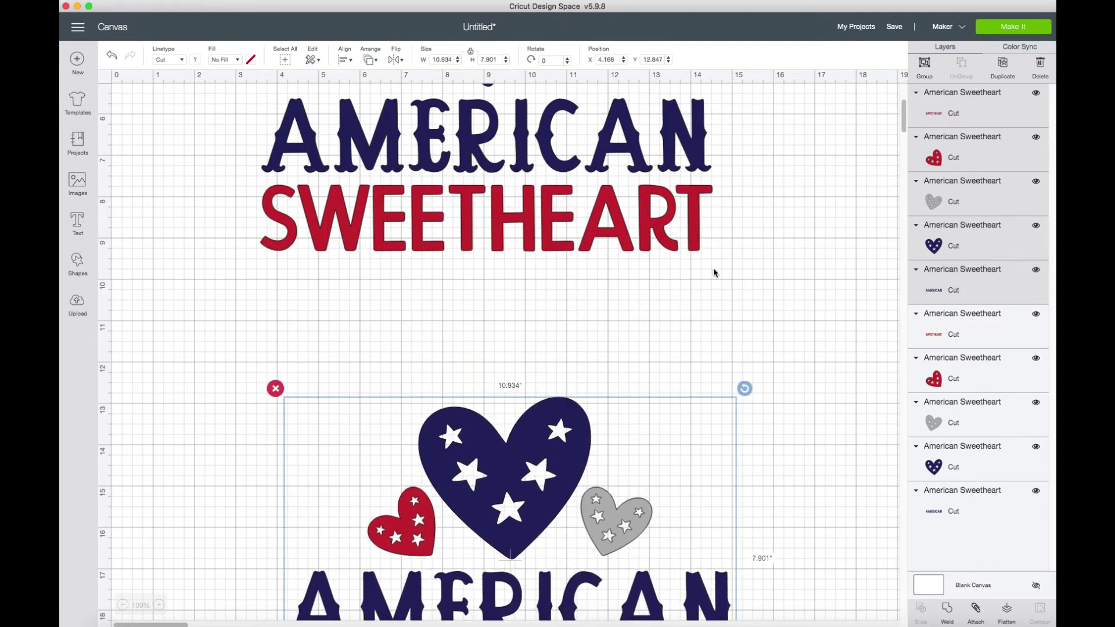
pyautogui.scroll(5, 741, 323)
pyautogui.click(758, 308)
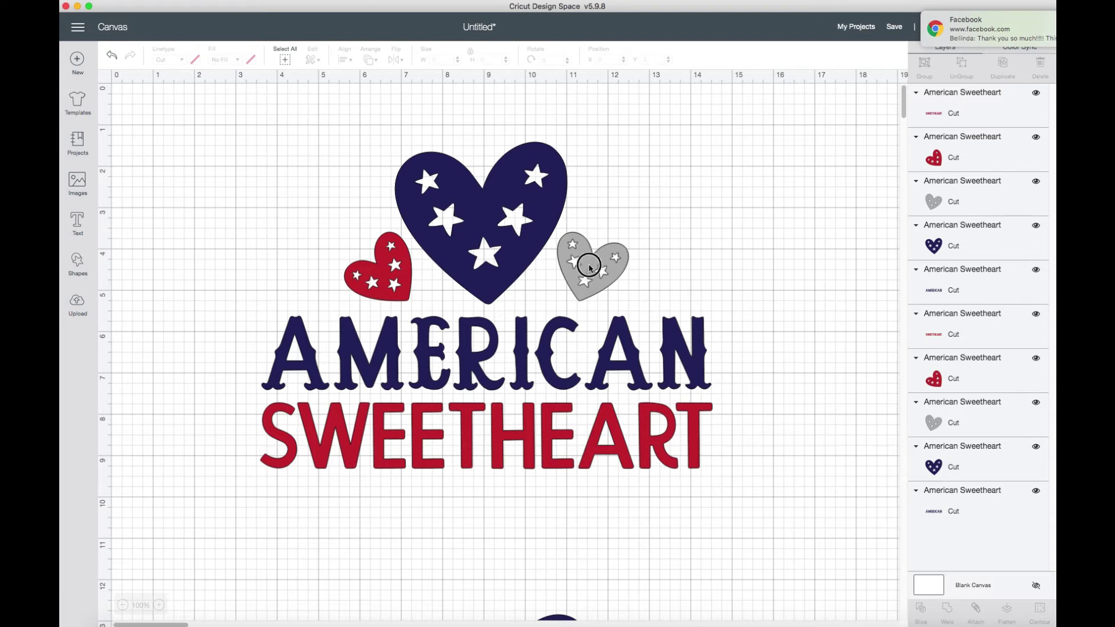
# Step: Delete the grey heart, the red heart and the red SWEETHEART lettering from the upper design
pyautogui.moveTo(589, 267)
pyautogui.mouseDown()
pyautogui.moveTo(791, 206)
pyautogui.moveTo(599, 266)
pyautogui.mouseUp()
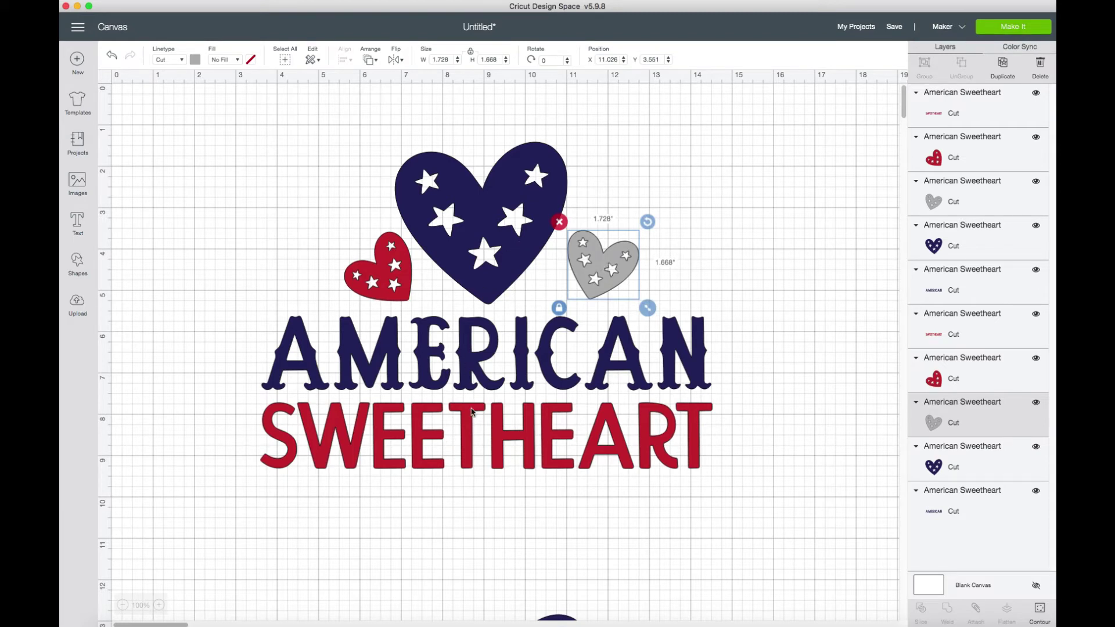
pyautogui.moveTo(608, 263); pyautogui.dragTo(754, 227)
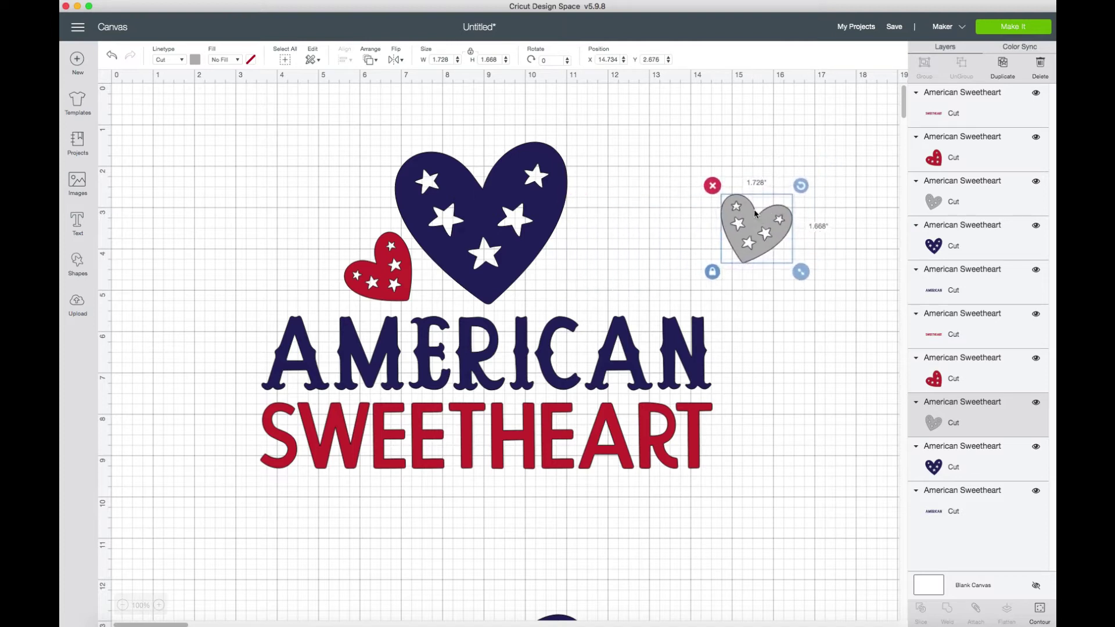
pyautogui.click(711, 186)
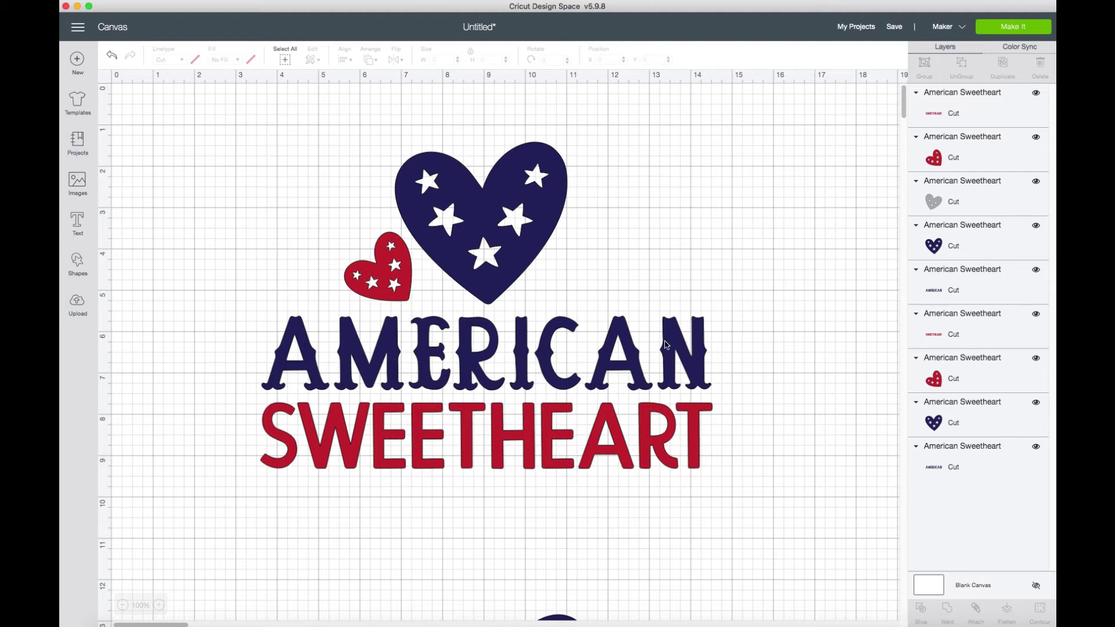
pyautogui.moveTo(386, 283); pyautogui.dragTo(257, 241)
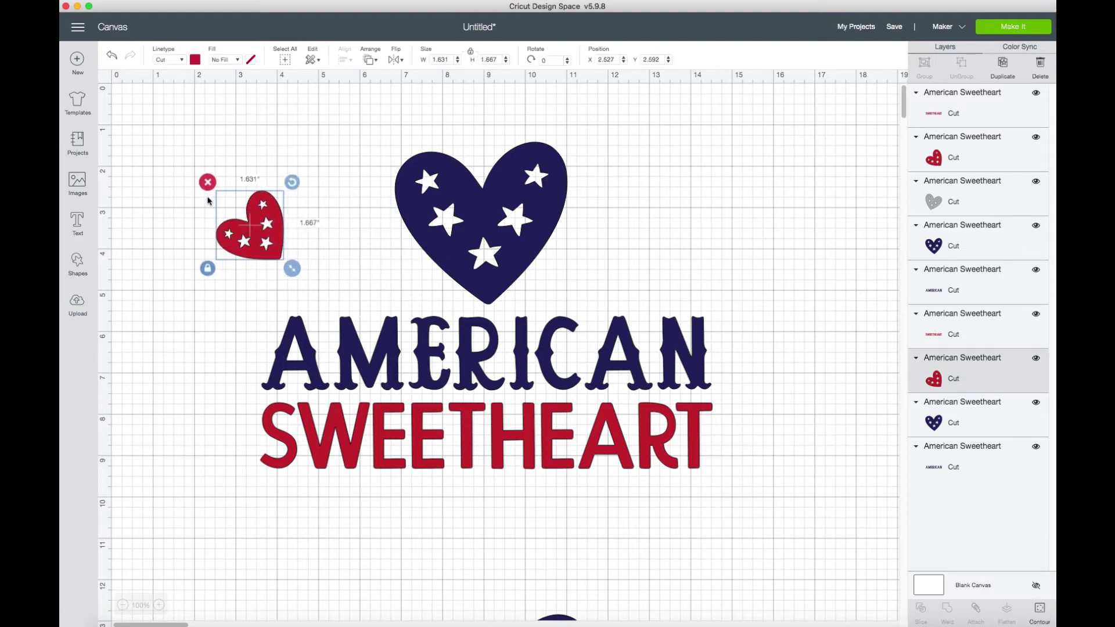
pyautogui.click(208, 183)
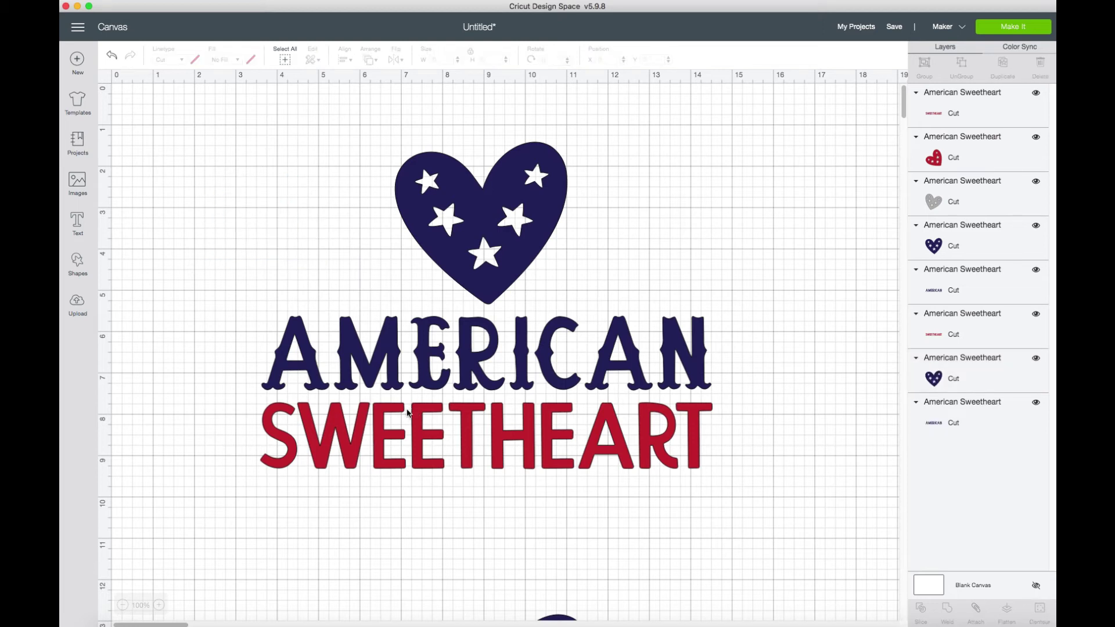
pyautogui.moveTo(407, 413); pyautogui.dragTo(518, 475)
pyautogui.click(363, 462)
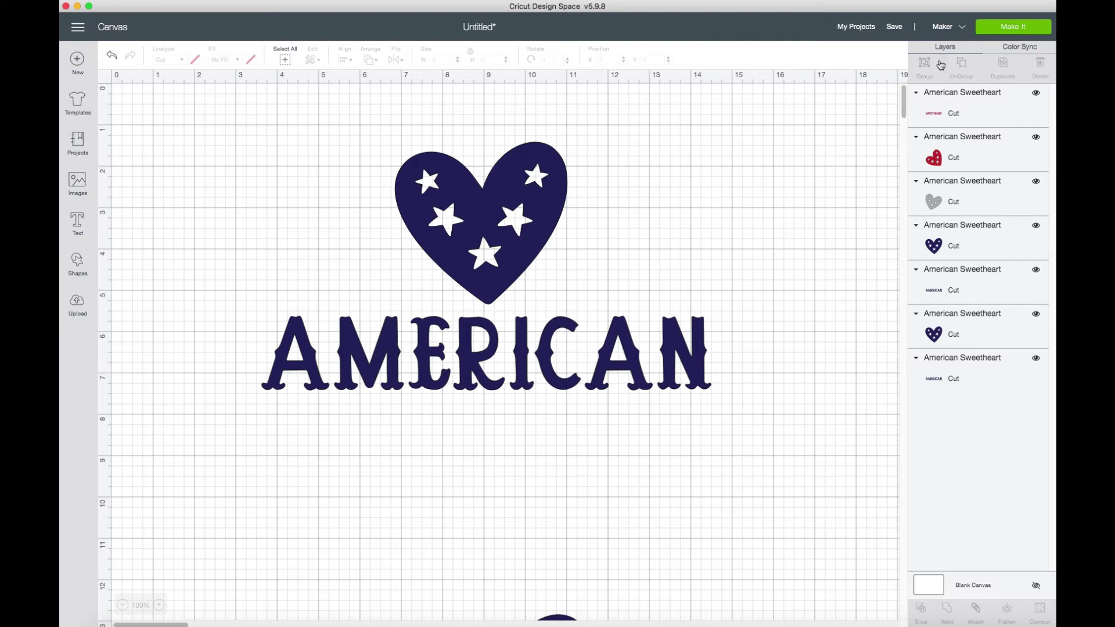
# Step: Preview the cutting mats again, examine how the navy pieces are arranged, and return to the canvas
pyautogui.click(987, 29)
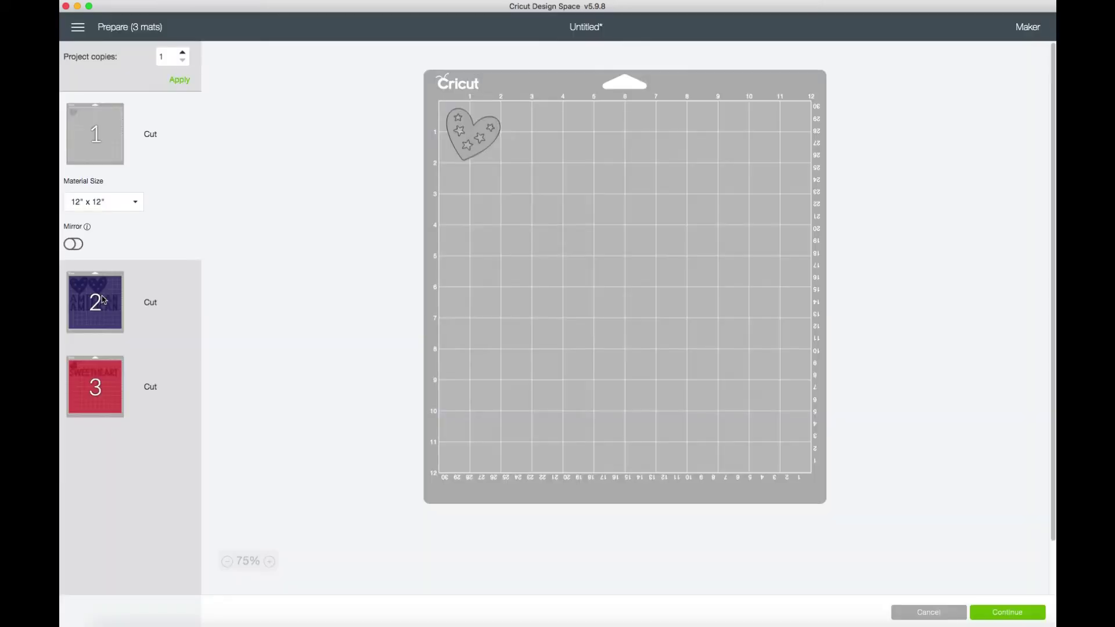
pyautogui.click(145, 302)
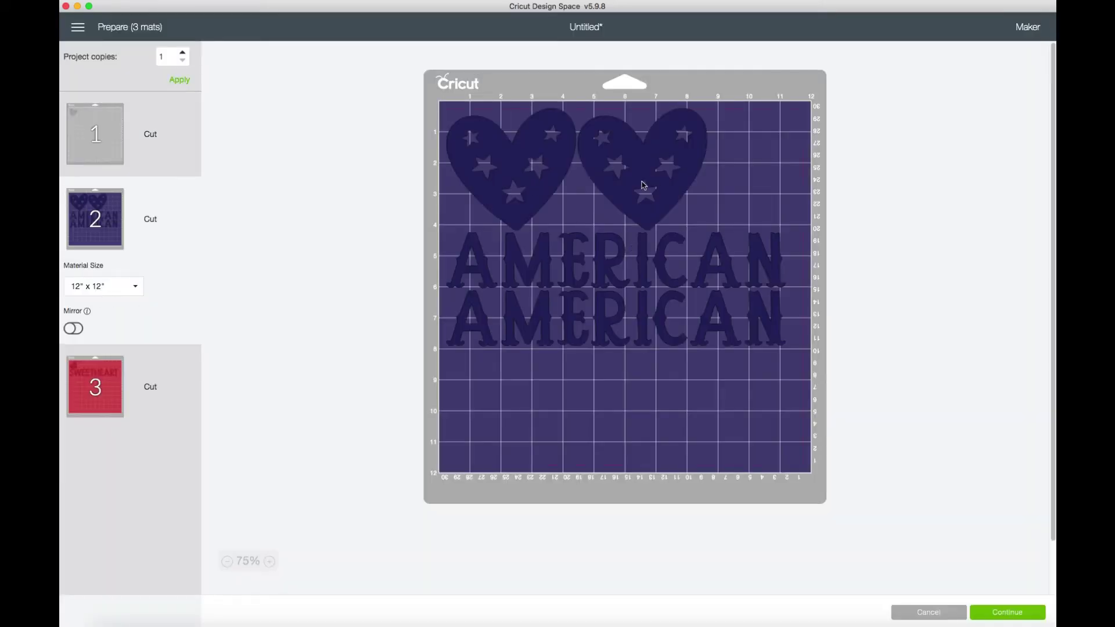
pyautogui.click(932, 612)
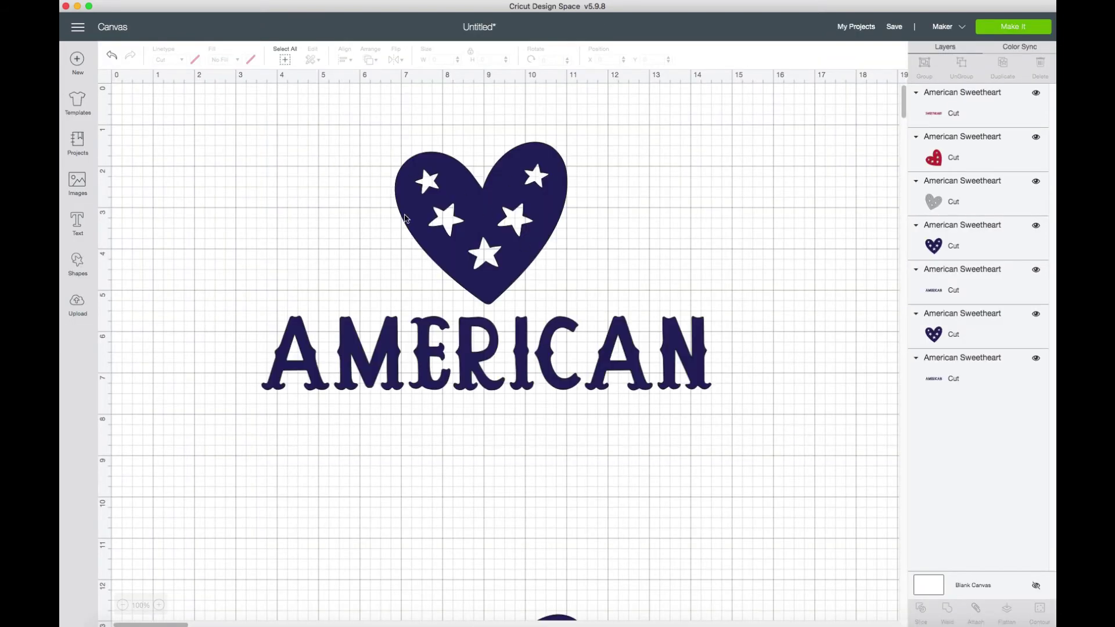
# Step: Attach the upper navy heart to its AMERICAN lettering and move the attached pair down above the full design
pyautogui.moveTo(223, 127); pyautogui.dragTo(775, 457)
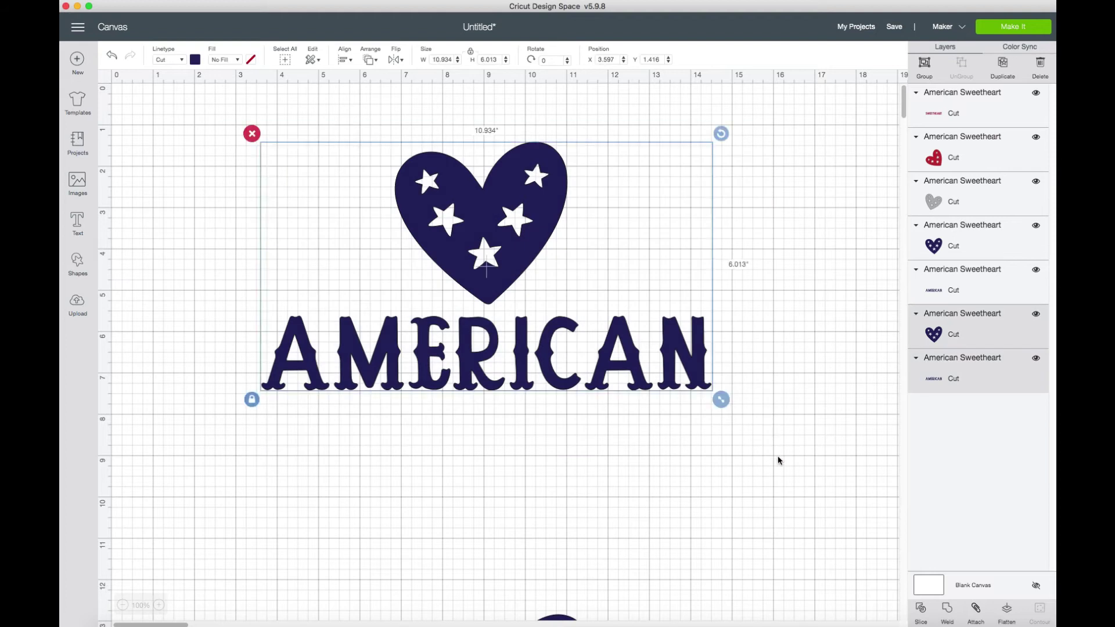
pyautogui.click(977, 610)
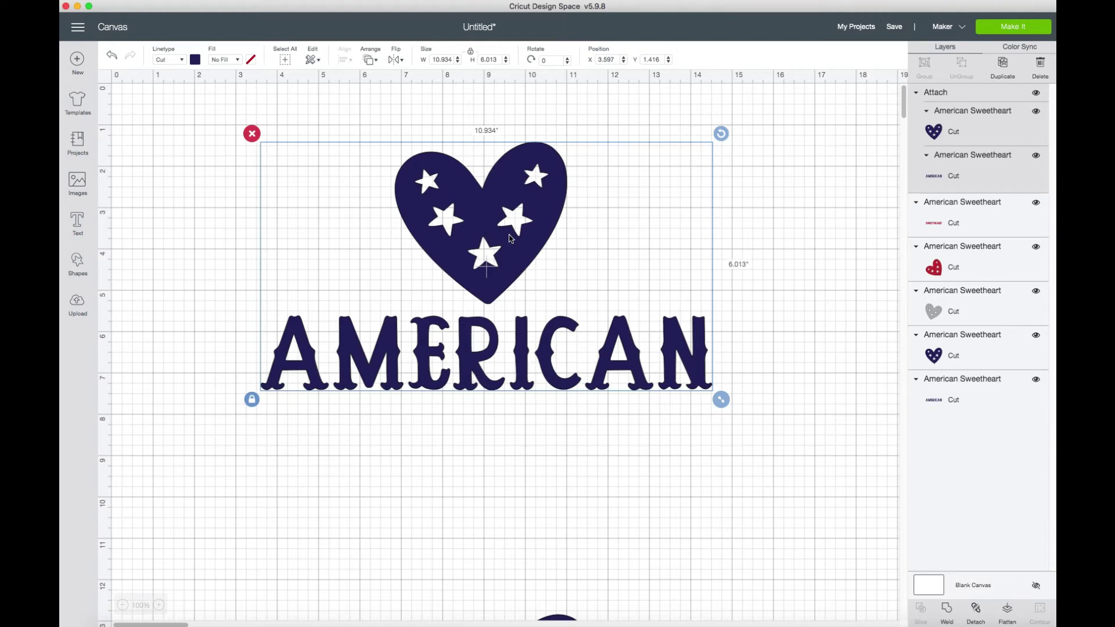
pyautogui.moveTo(511, 239); pyautogui.dragTo(481, 401)
pyautogui.scroll(-10, 680, 276)
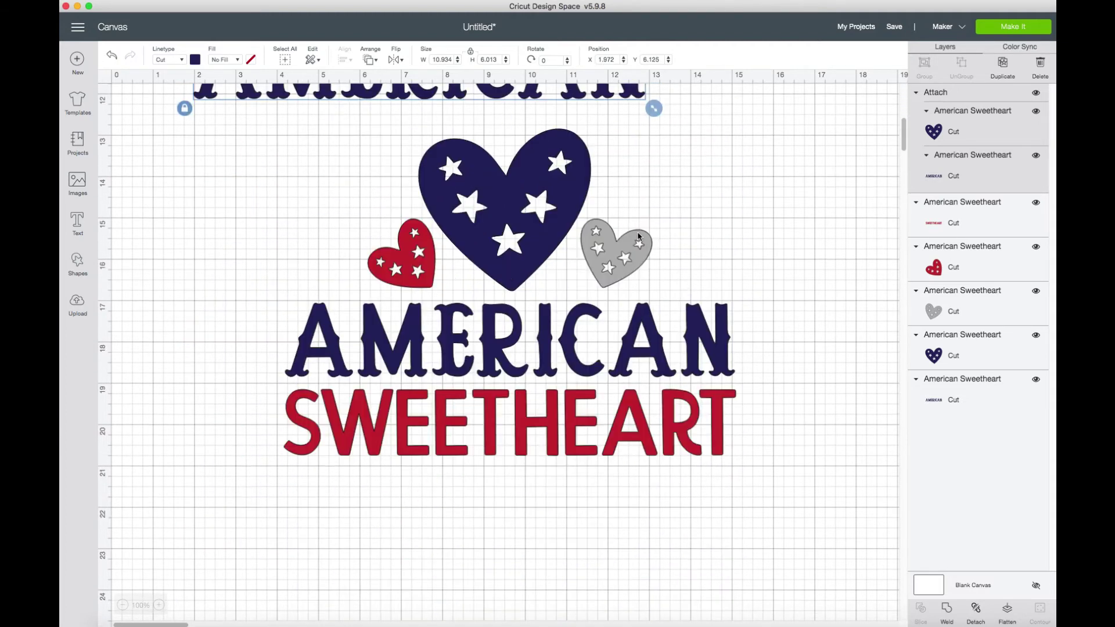
pyautogui.moveTo(517, 340)
pyautogui.mouseDown()
pyautogui.moveTo(584, 281)
pyautogui.moveTo(554, 331)
pyautogui.moveTo(518, 339)
pyautogui.mouseUp()
pyautogui.click(691, 318)
pyautogui.moveTo(253, 234); pyautogui.dragTo(822, 563)
pyautogui.moveTo(672, 482); pyautogui.dragTo(775, 372)
pyautogui.moveTo(269, 233); pyautogui.dragTo(771, 561)
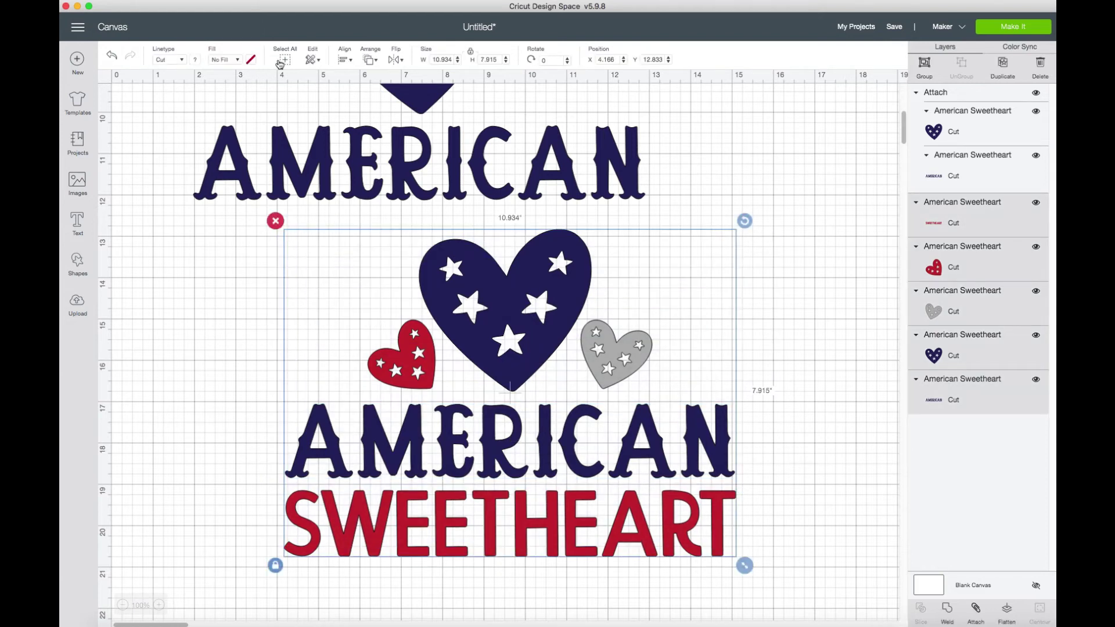
# Step: Move the attached navy heart and AMERICAN lettering below the full design, to about X 4.04 and Y 22.43 inches
pyautogui.click(294, 167)
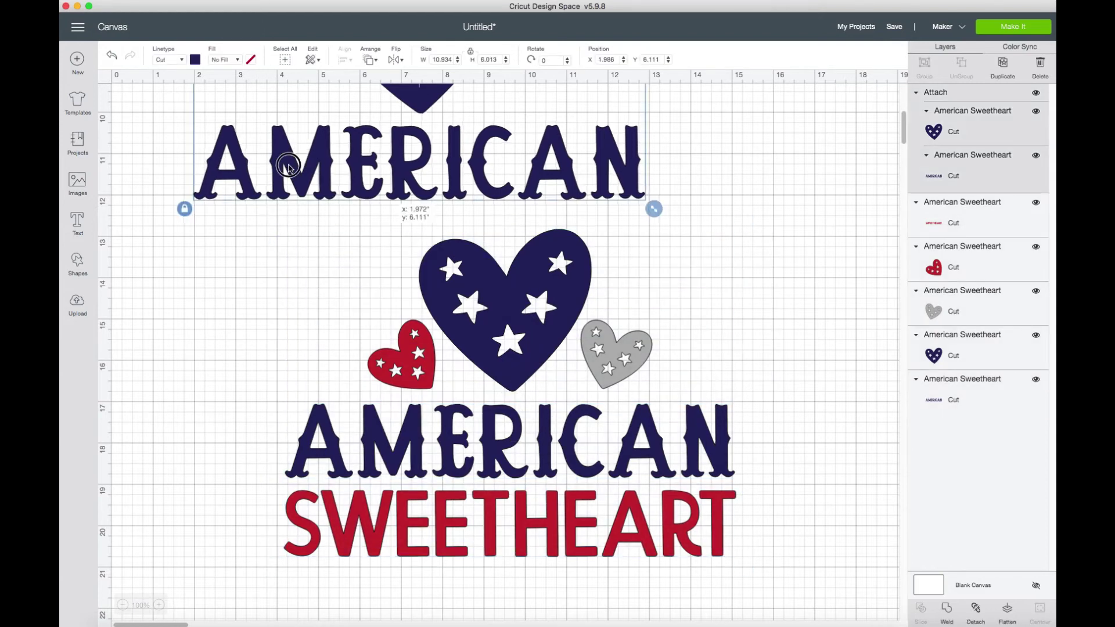
pyautogui.moveTo(286, 154); pyautogui.dragTo(198, 622)
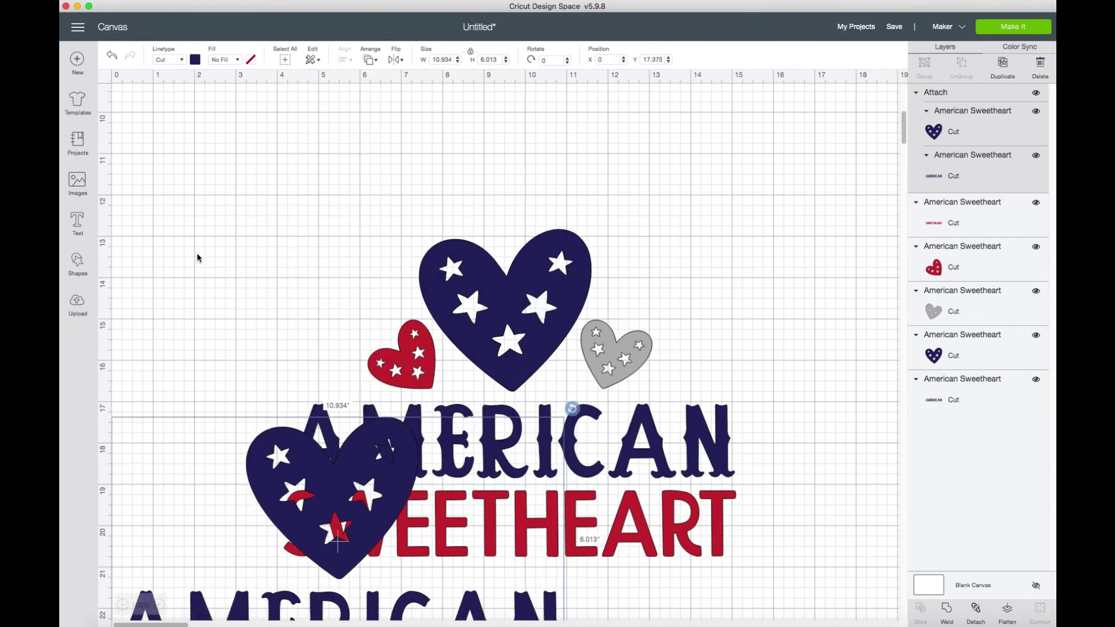
pyautogui.scroll(-5, 200, 253)
pyautogui.moveTo(207, 241); pyautogui.dragTo(235, 412)
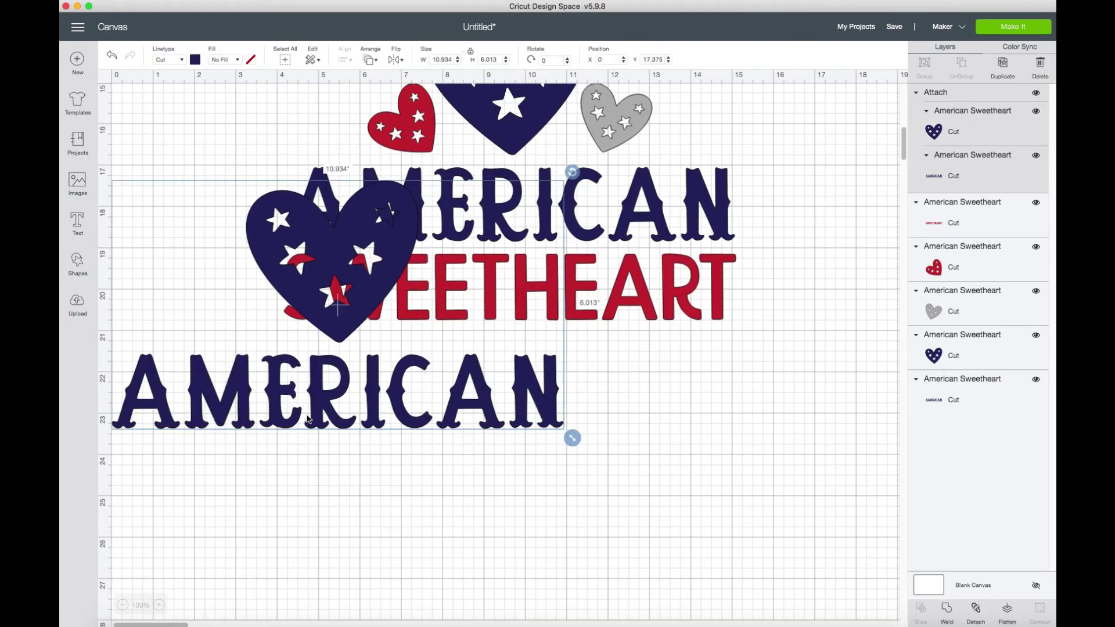
pyautogui.moveTo(317, 409); pyautogui.dragTo(477, 608)
pyautogui.scroll(4, 720, 280)
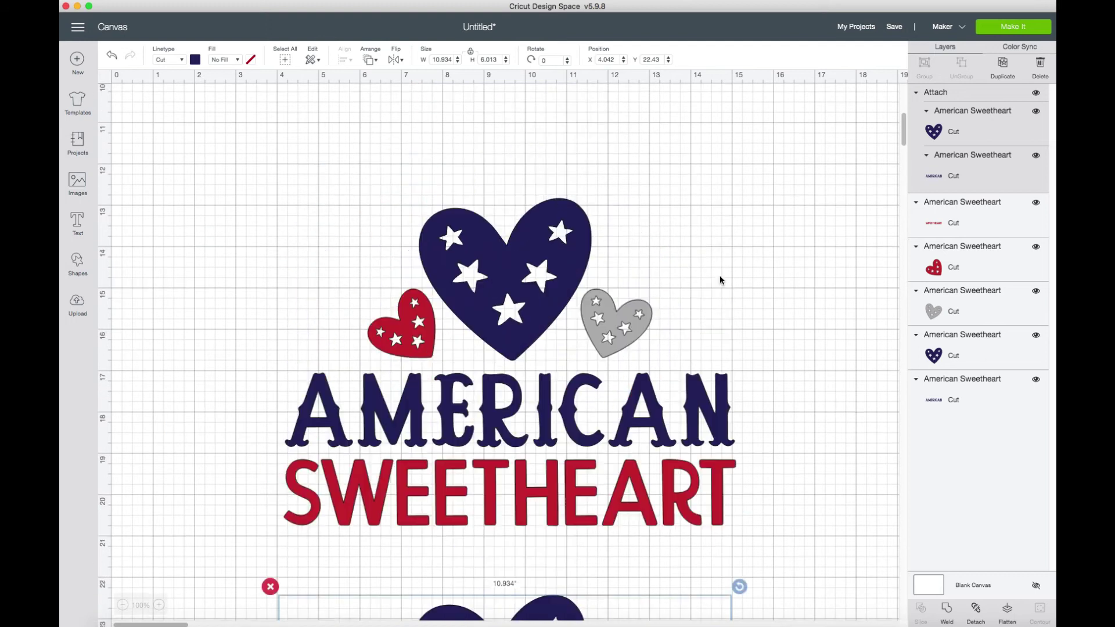
# Step: Move the grey heart out of the full design, to about X 16.65 and Y 22.63 inches
pyautogui.scroll(-1, 696, 226)
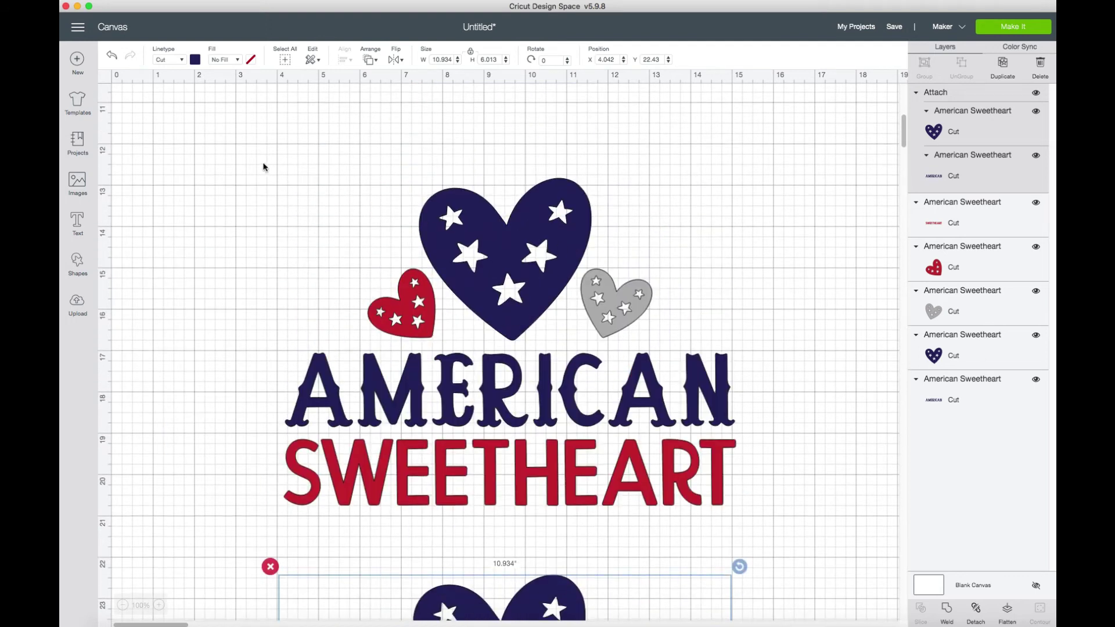
pyautogui.moveTo(263, 163); pyautogui.dragTo(807, 521)
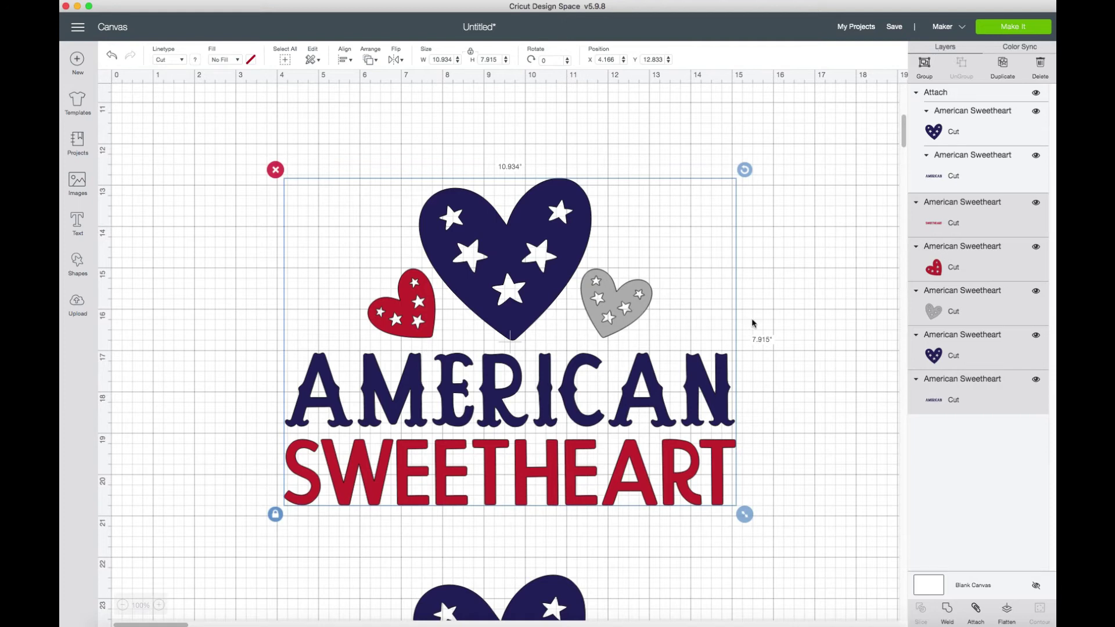
pyautogui.click(806, 326)
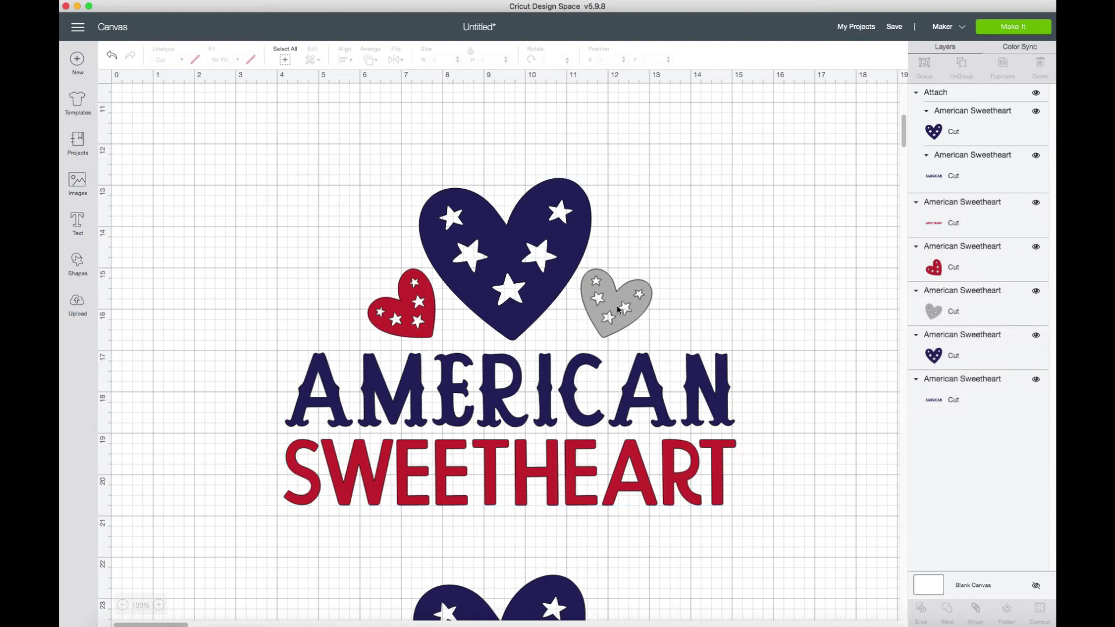
pyautogui.moveTo(617, 305); pyautogui.dragTo(828, 625)
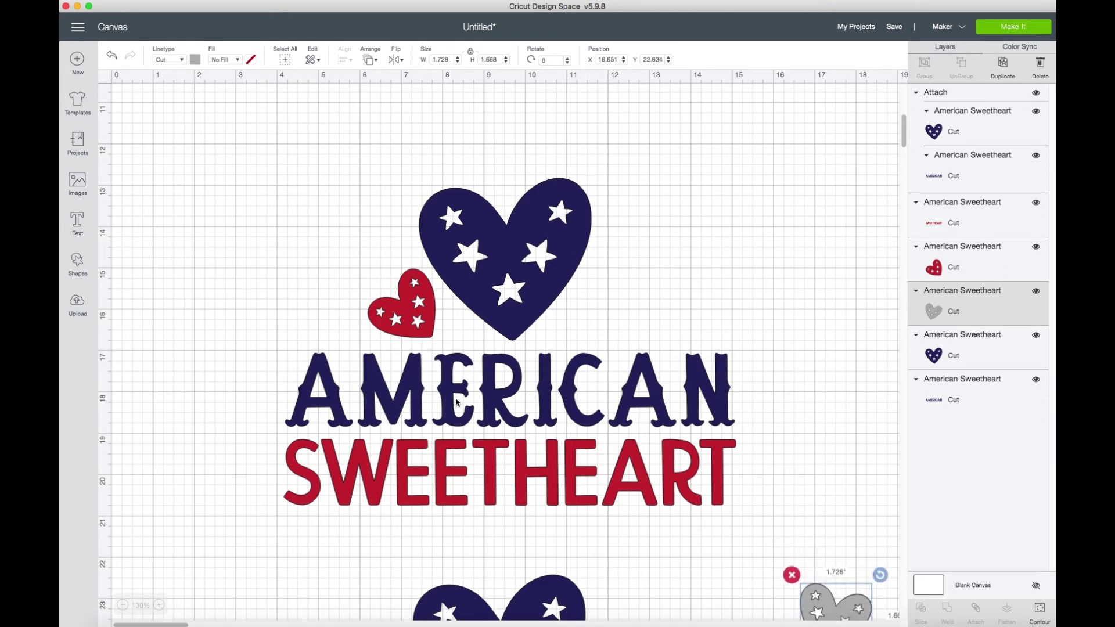
# Step: Delete the unattached navy heart and AMERICAN lettering from the full design
pyautogui.moveTo(495, 265); pyautogui.dragTo(561, 171)
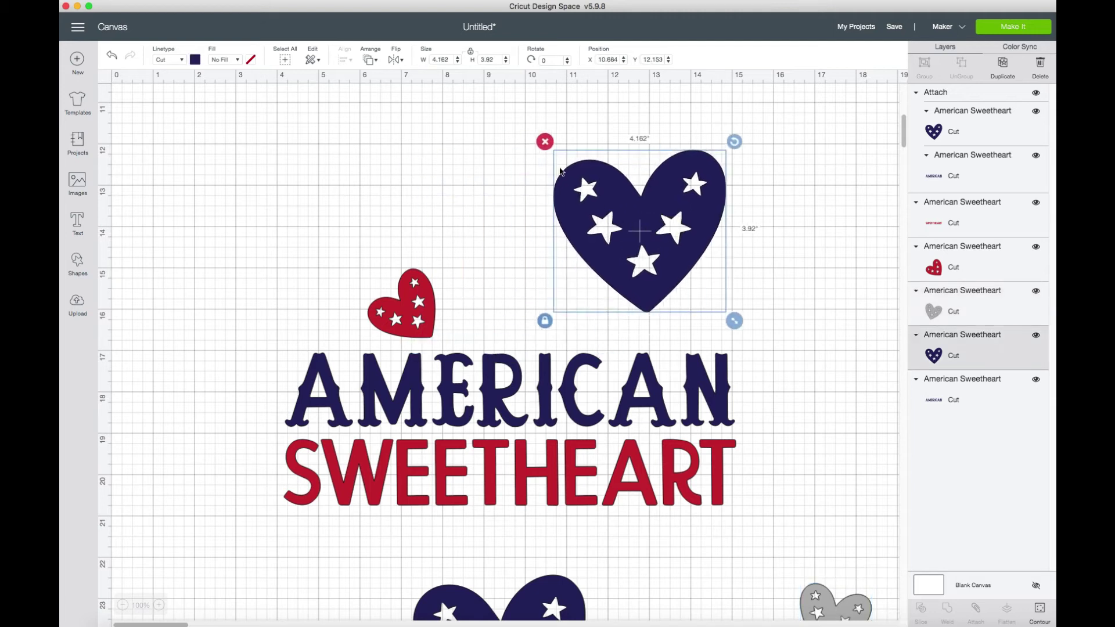
pyautogui.click(545, 142)
pyautogui.moveTo(569, 393); pyautogui.dragTo(743, 174)
pyautogui.click(448, 119)
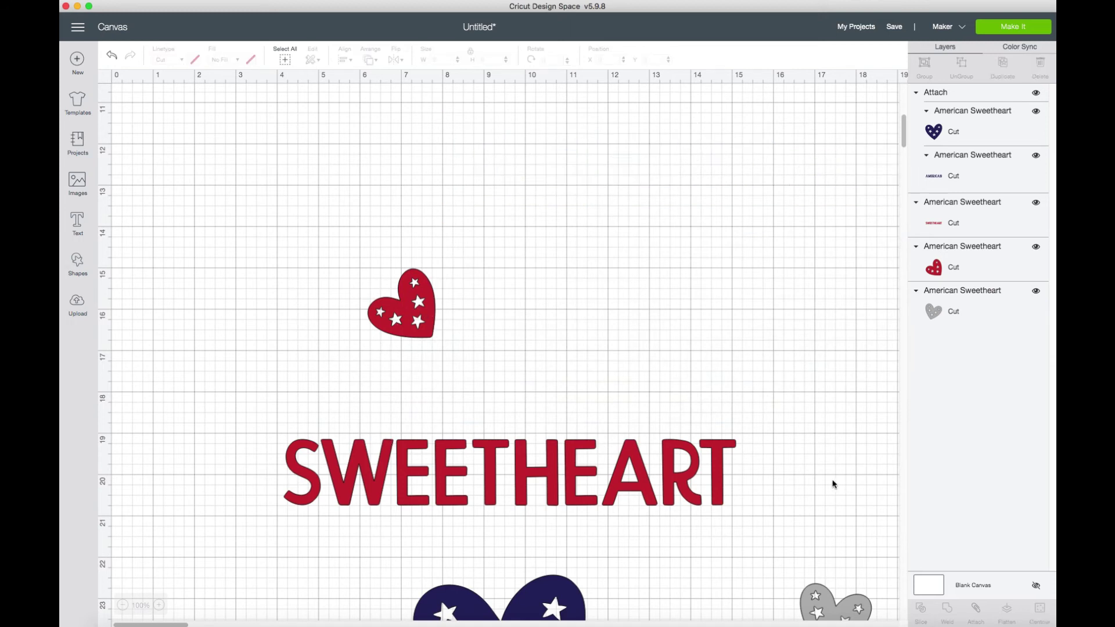
# Step: Attach the red heart to the SWEETHEART lettering and move the attached pair up to about X 3.96 and Y 12.98 inches
pyautogui.moveTo(240, 222); pyautogui.dragTo(807, 522)
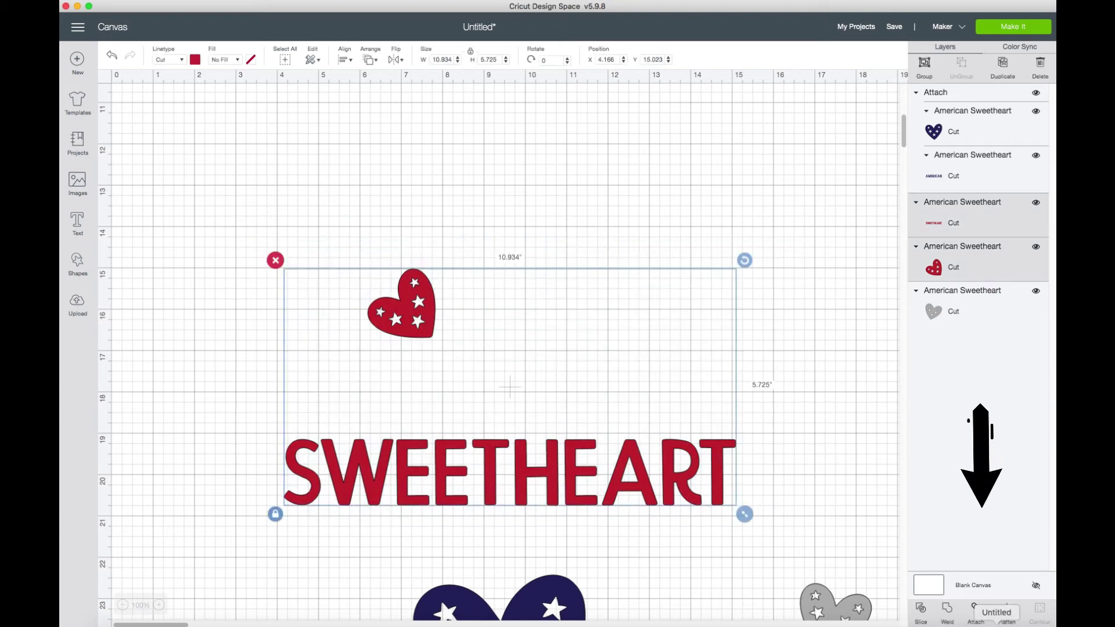
pyautogui.click(977, 611)
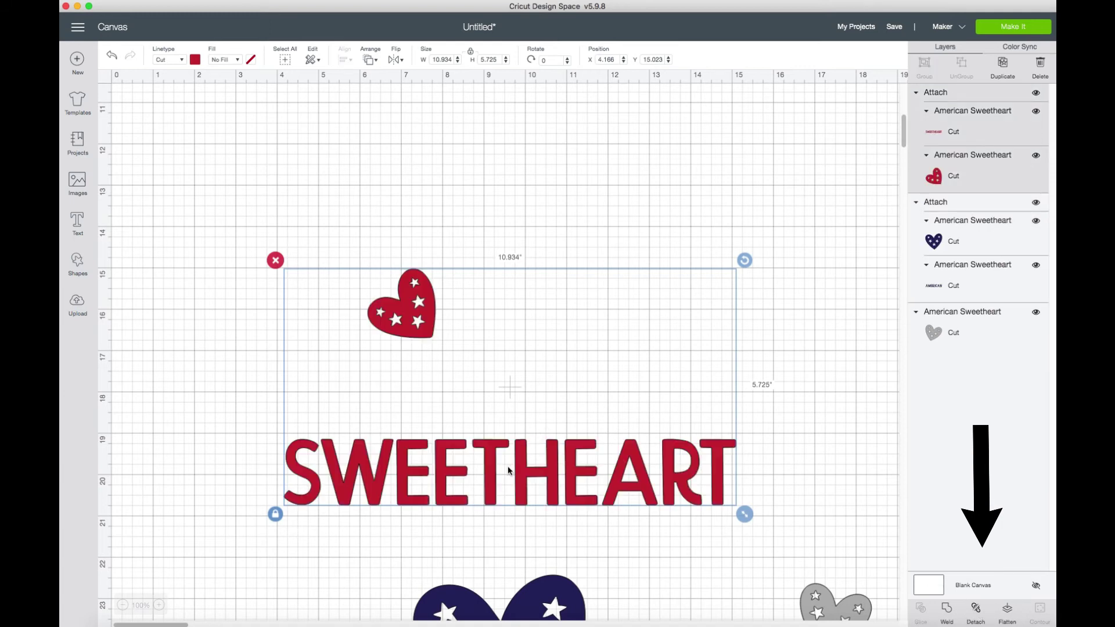
pyautogui.moveTo(509, 471); pyautogui.dragTo(501, 386)
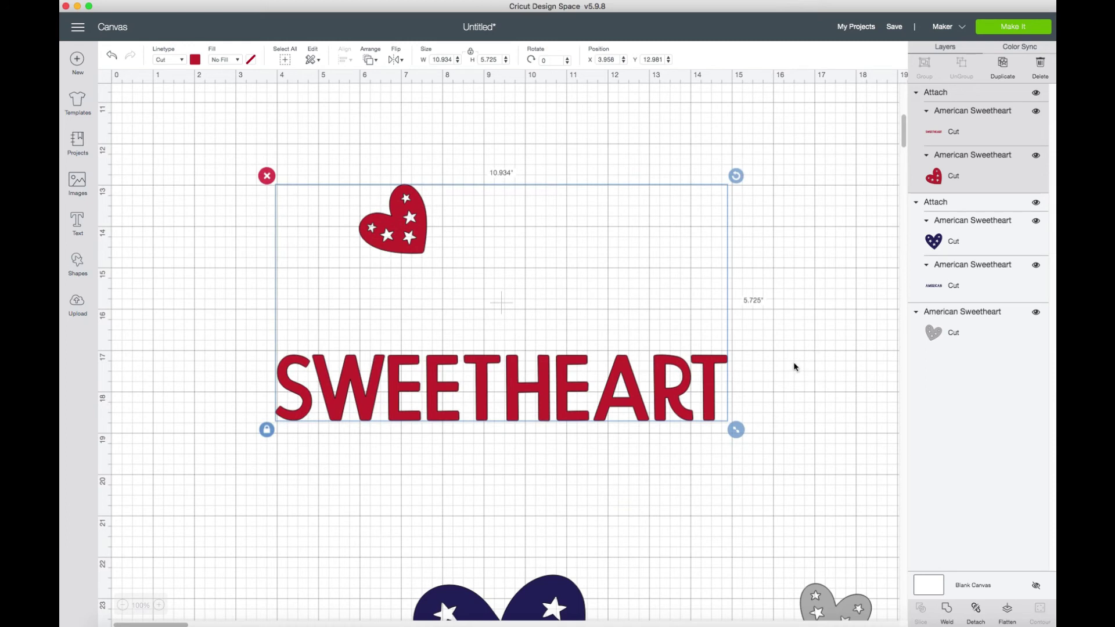
# Step: Weld the attached red heart and SWEETHEART lettering into one shape and move it to about X 6.82 and Y 10.65 inches
pyautogui.click(946, 610)
pyautogui.moveTo(660, 390); pyautogui.dragTo(654, 364)
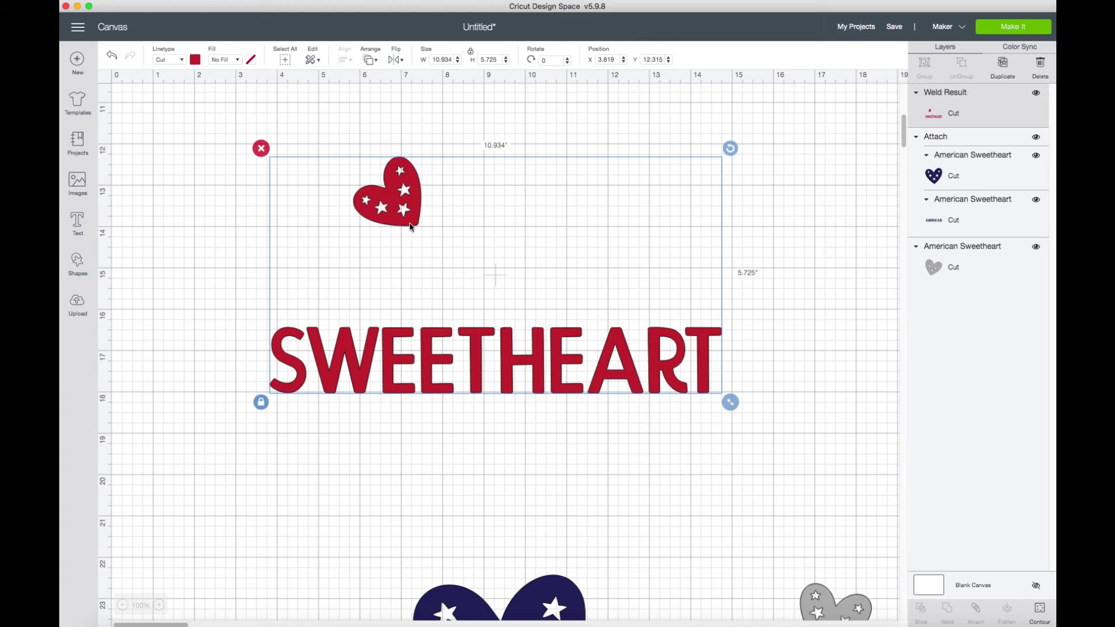
pyautogui.moveTo(430, 352); pyautogui.dragTo(351, 312)
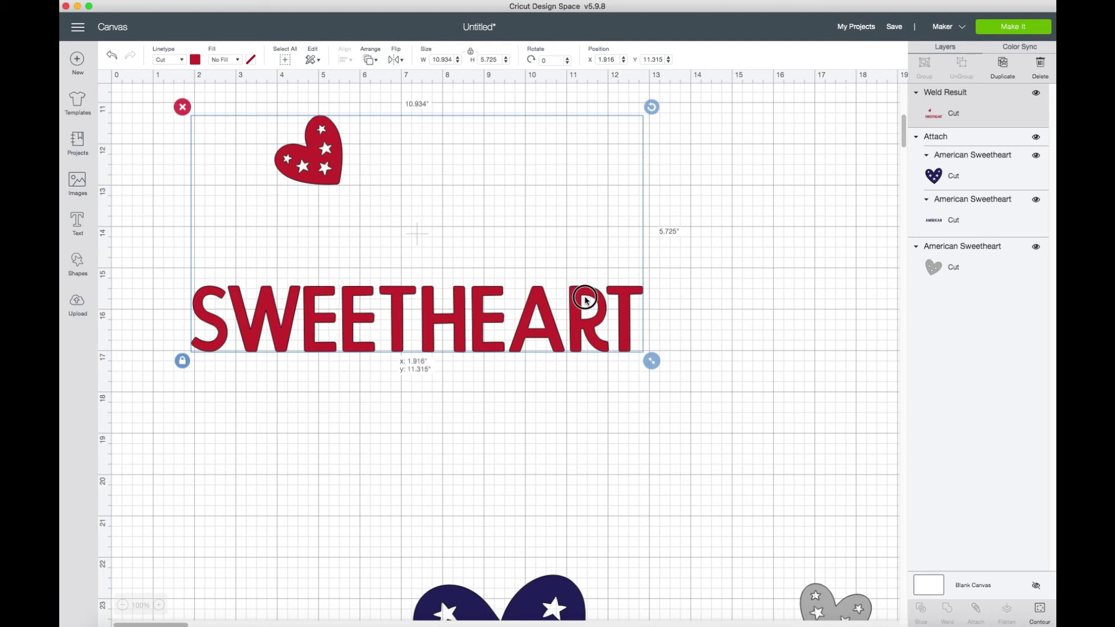
pyautogui.moveTo(590, 304); pyautogui.dragTo(789, 274)
# Step: Weld the attached navy heart and AMERICAN lettering into one shape and shift it slightly up and to the left
pyautogui.scroll(-5, 565, 287)
pyautogui.scroll(-5, 563, 285)
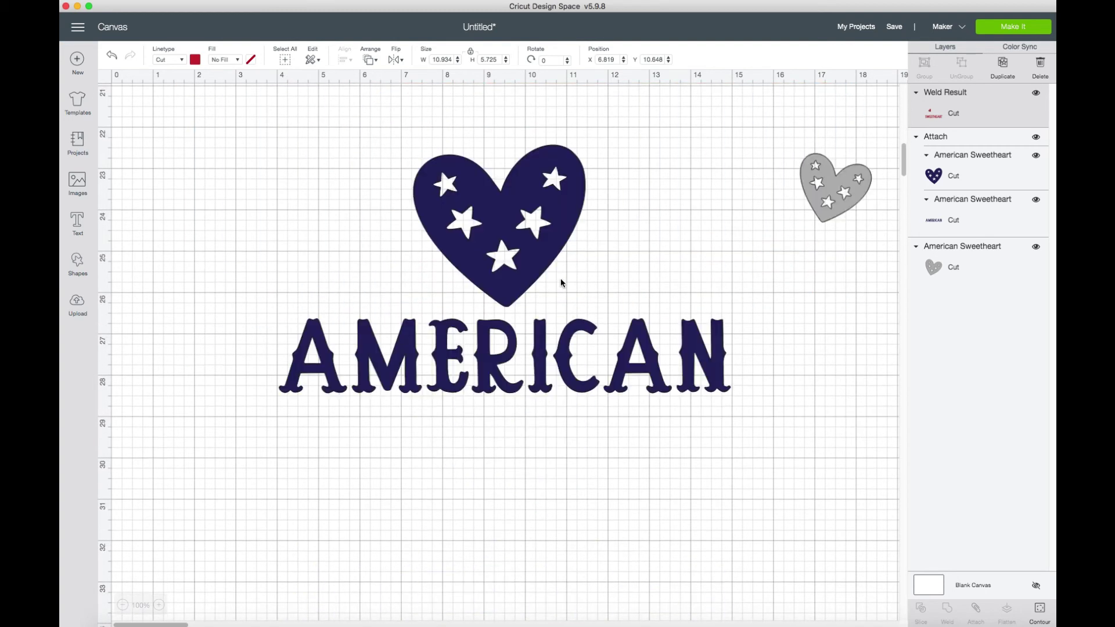
pyautogui.moveTo(265, 120); pyautogui.dragTo(754, 405)
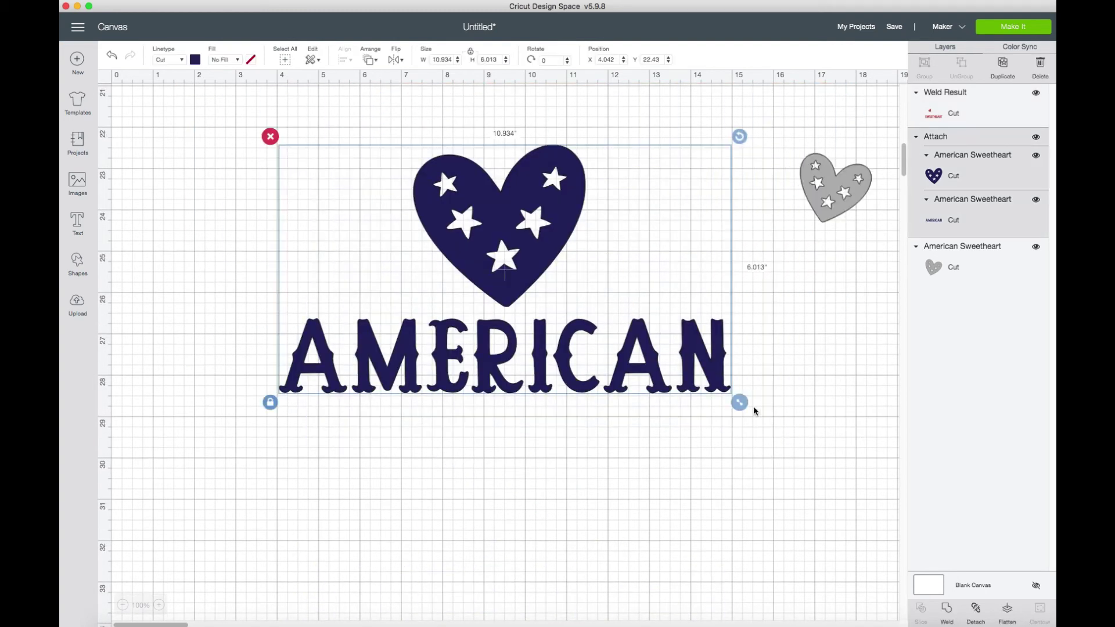
pyautogui.click(950, 609)
pyautogui.scroll(3, 780, 404)
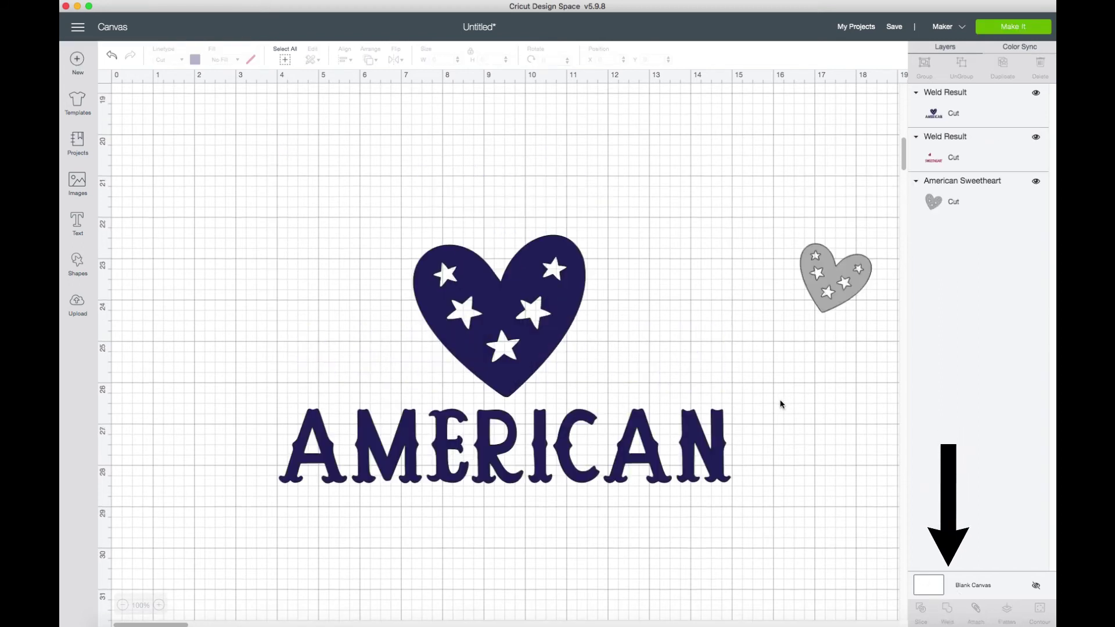
pyautogui.moveTo(559, 312); pyautogui.dragTo(533, 300)
# Step: Bring the grey heart beside the navy heart and move the welded red shape to about X 3.88 and Y 12.22 inches
pyautogui.moveTo(836, 278); pyautogui.dragTo(610, 357)
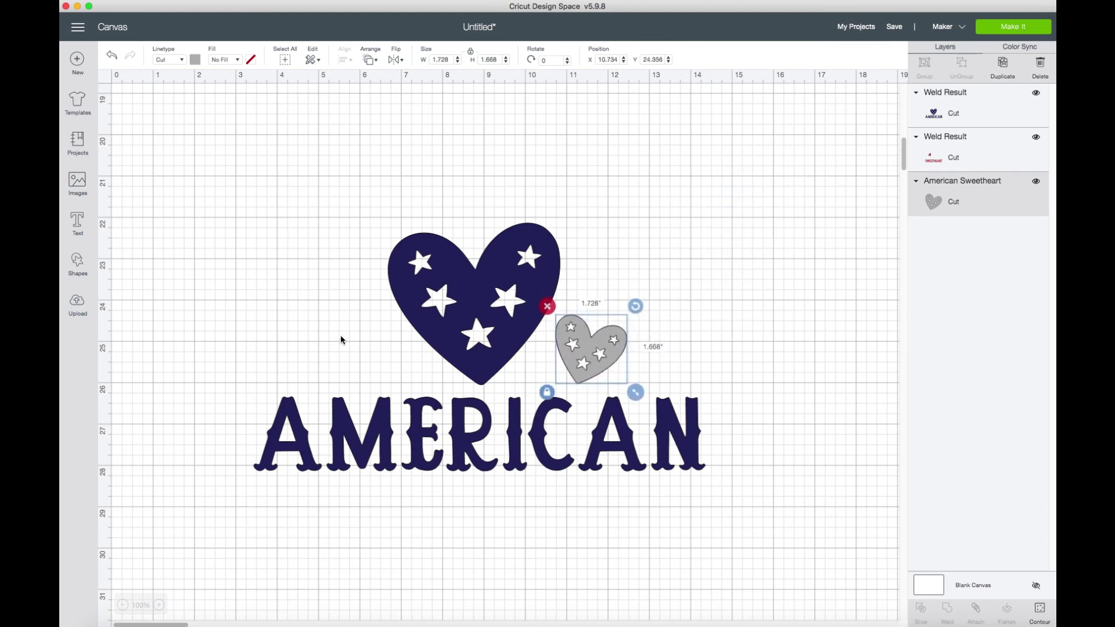
pyautogui.scroll(10, 636, 274)
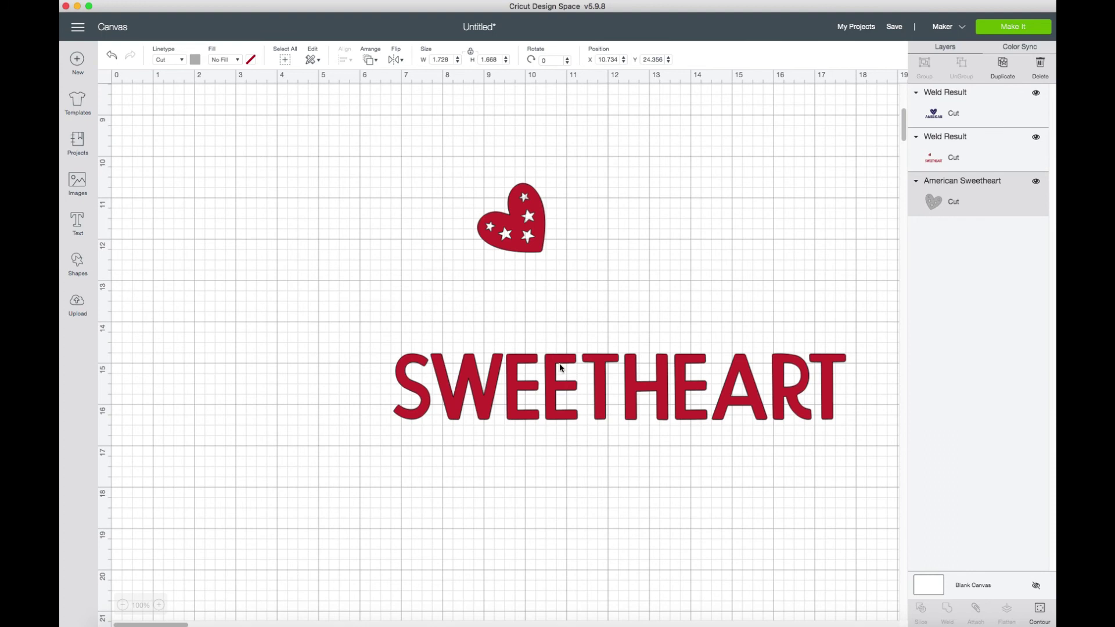
pyautogui.moveTo(560, 367); pyautogui.dragTo(438, 434)
pyautogui.scroll(-5, 682, 338)
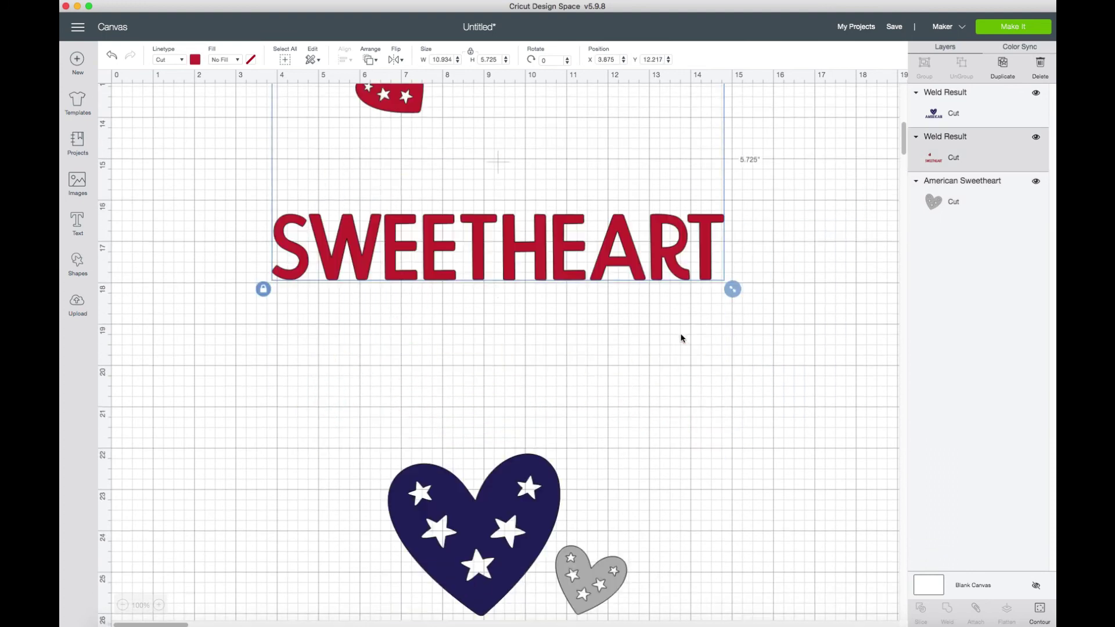
# Step: Move the welded navy shape onto the red one so AMERICAN sits directly above SWEETHEART and the large heart beside the red heart
pyautogui.scroll(-3, 682, 337)
pyautogui.moveTo(522, 384); pyautogui.dragTo(585, 82)
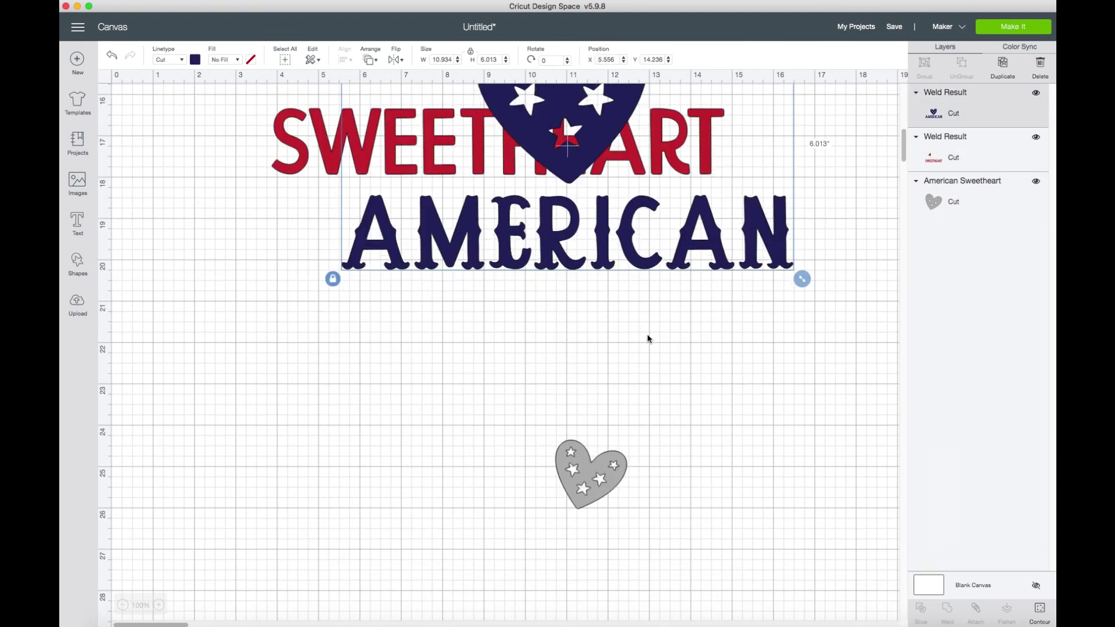
pyautogui.scroll(10, 650, 375)
pyautogui.click(617, 441)
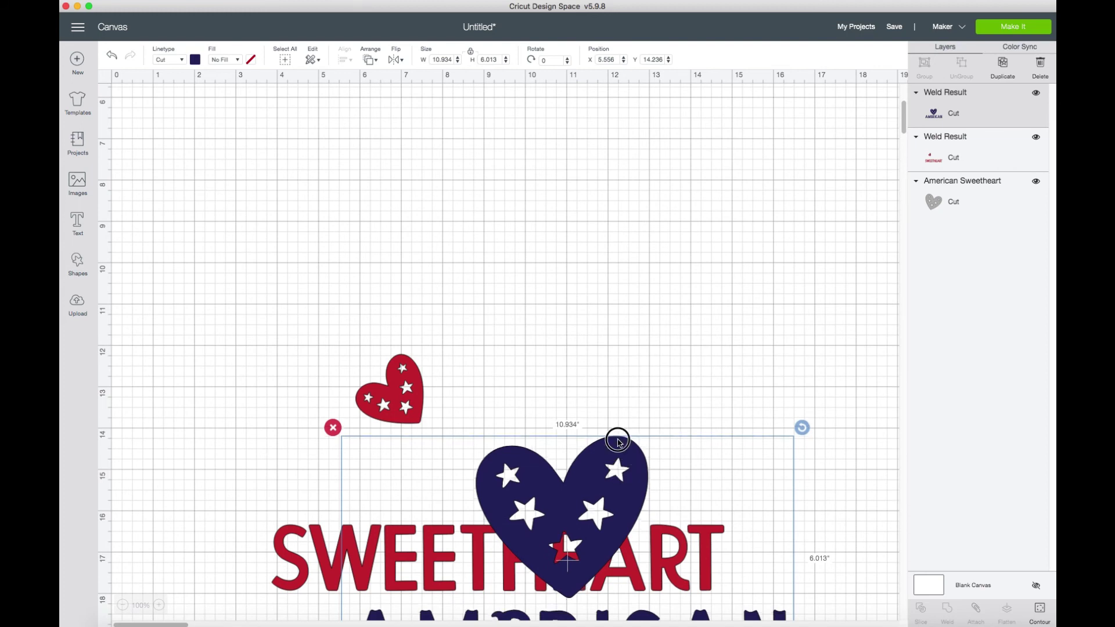
pyautogui.moveTo(618, 442); pyautogui.dragTo(554, 305)
pyautogui.click(799, 401)
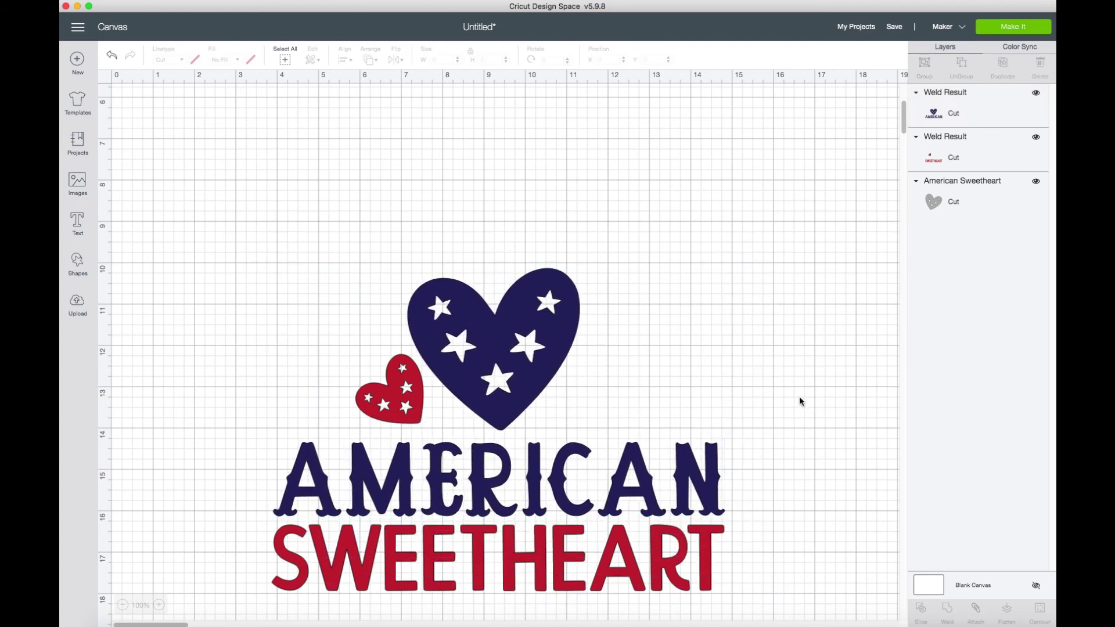
# Step: Move the grey heart up into the design, to the right of the navy heart's point and above the AMERICAN lettering
pyautogui.scroll(-9, 799, 401)
pyautogui.moveTo(614, 509); pyautogui.dragTo(765, 136)
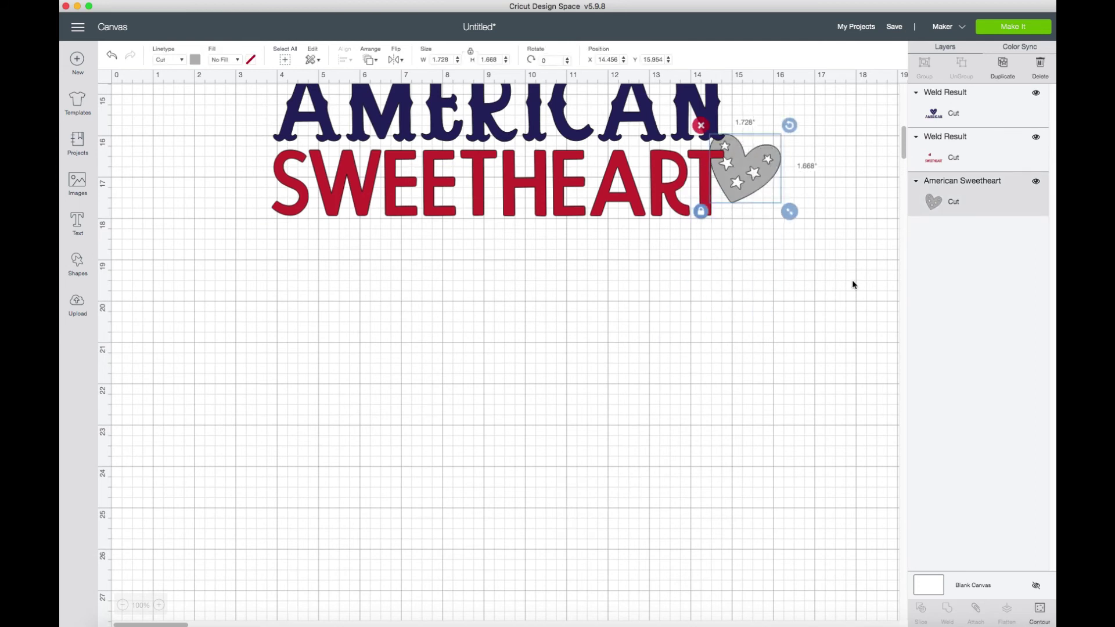
pyautogui.scroll(5, 853, 281)
pyautogui.moveTo(736, 338); pyautogui.dragTo(595, 195)
pyautogui.click(747, 193)
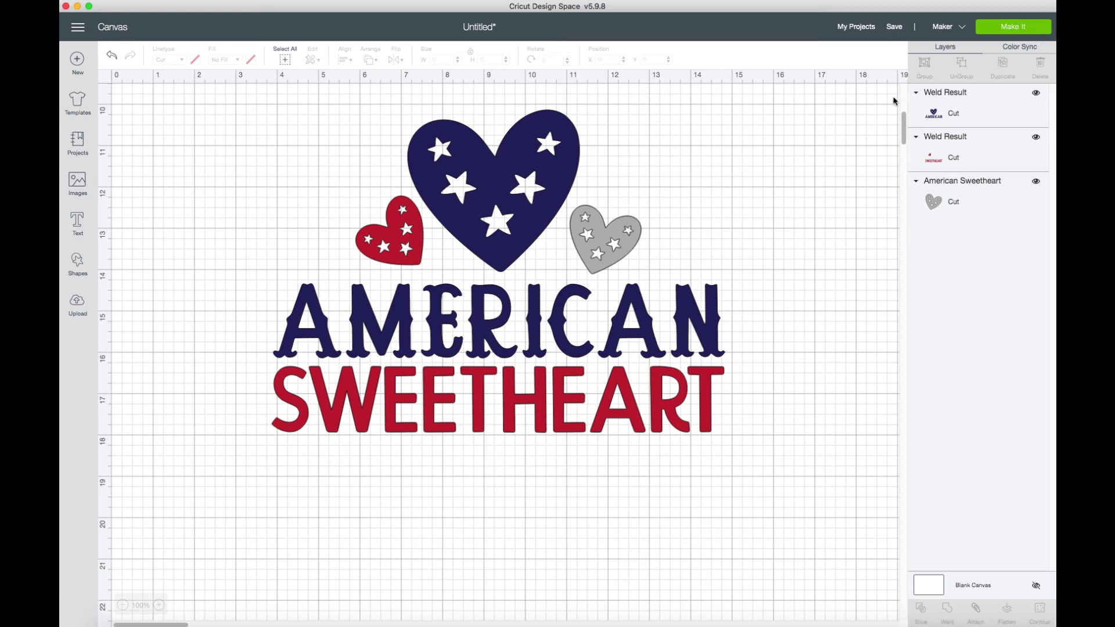
# Step: Open the mat preparation preview and examine how the welded pieces are laid out on the grey, navy and red mats
pyautogui.click(991, 26)
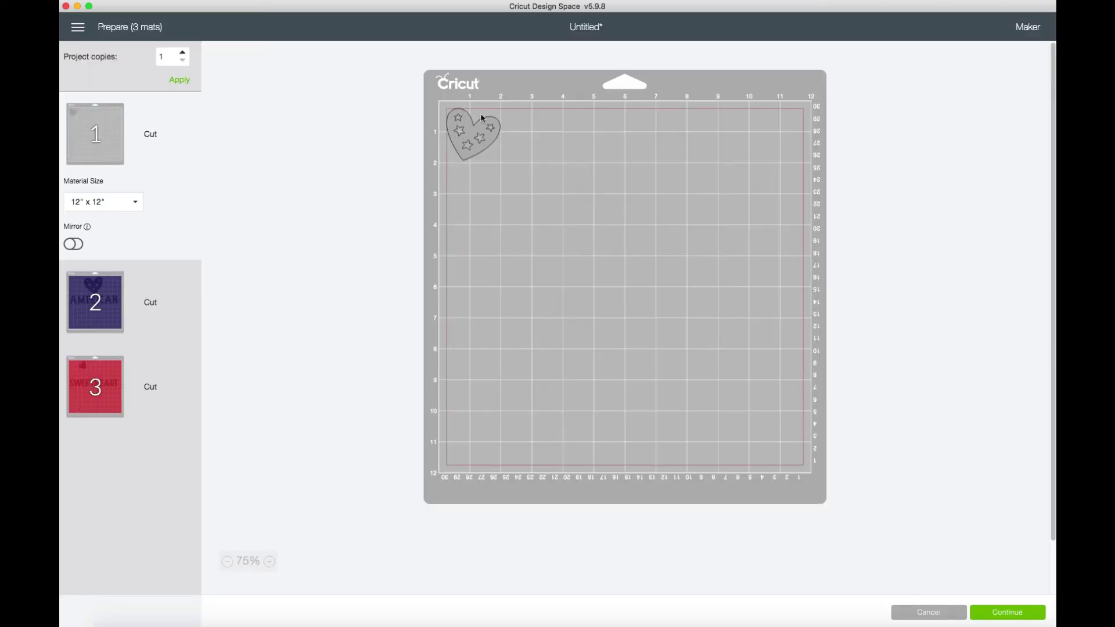
pyautogui.click(140, 301)
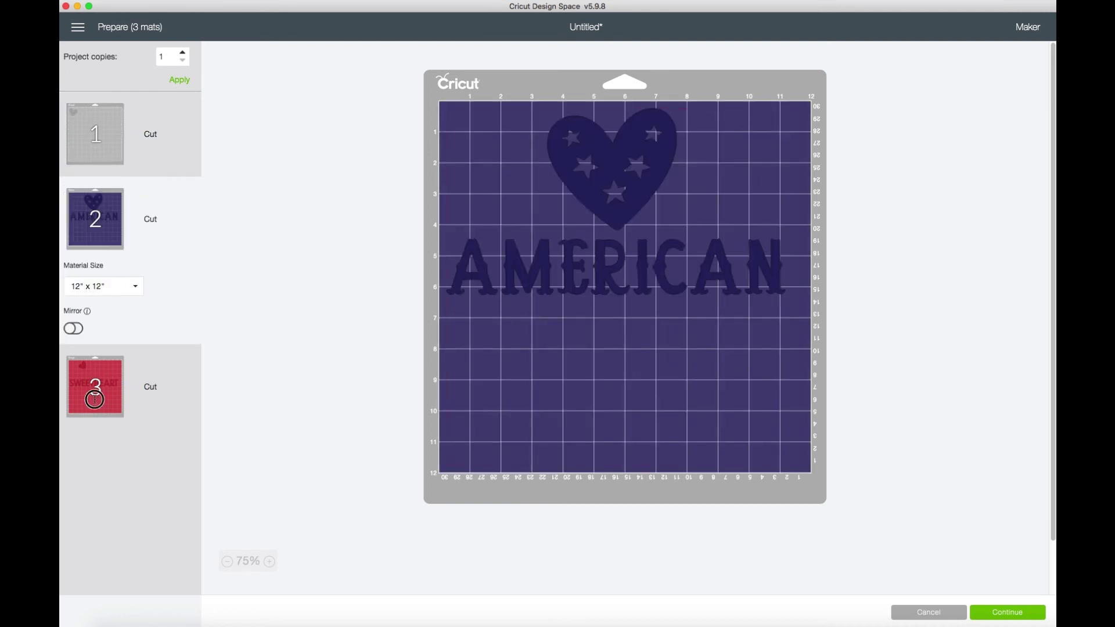
pyautogui.click(93, 401)
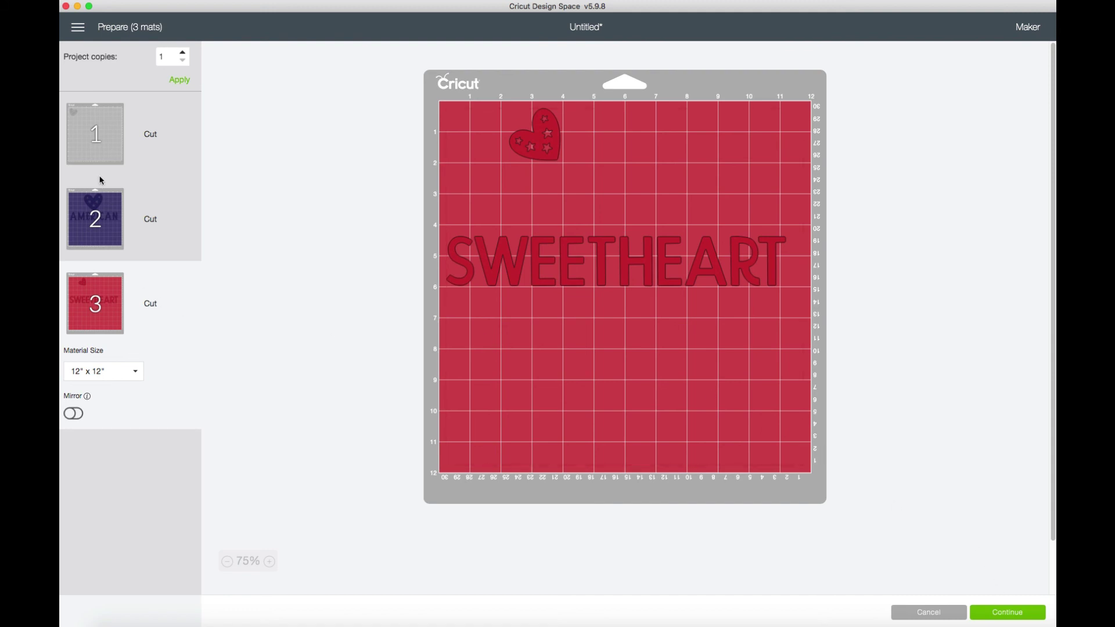
pyautogui.click(103, 161)
pyautogui.click(90, 284)
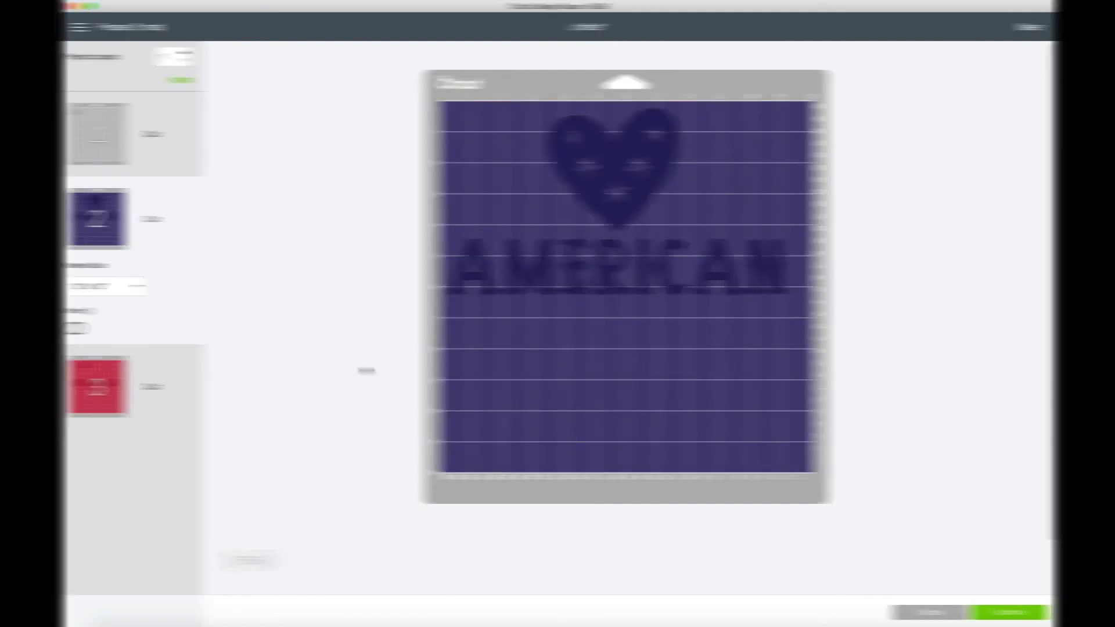